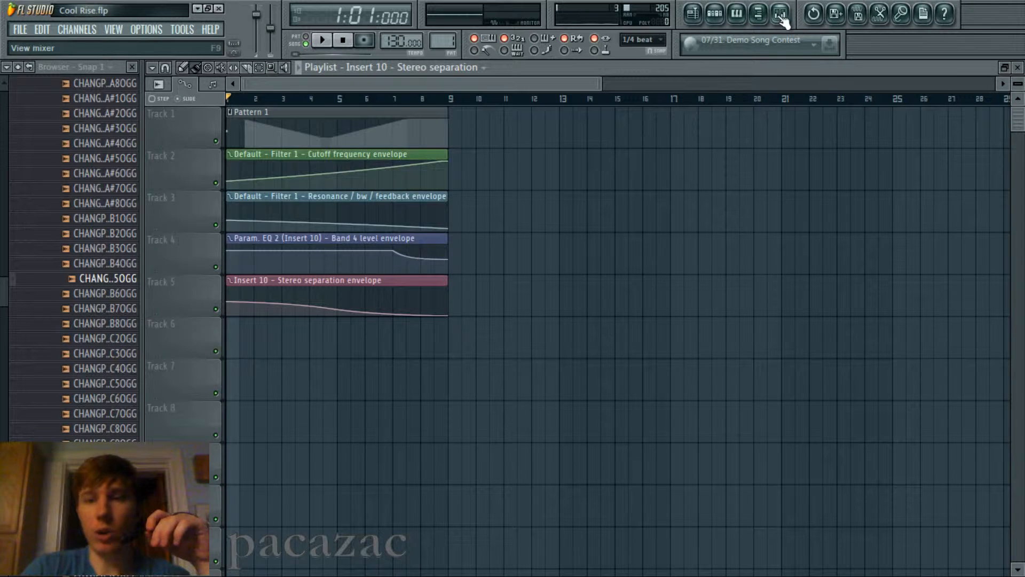
Inspect the Master, Insert 3 and Insert 10 tracks in the mixer and return to the playlist
click(778, 14)
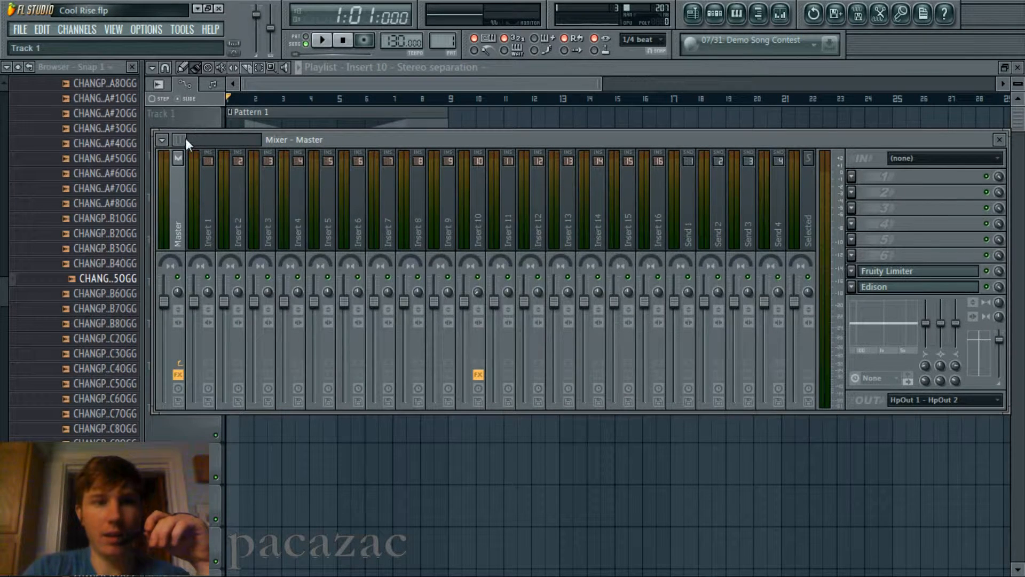
click(206, 183)
click(179, 193)
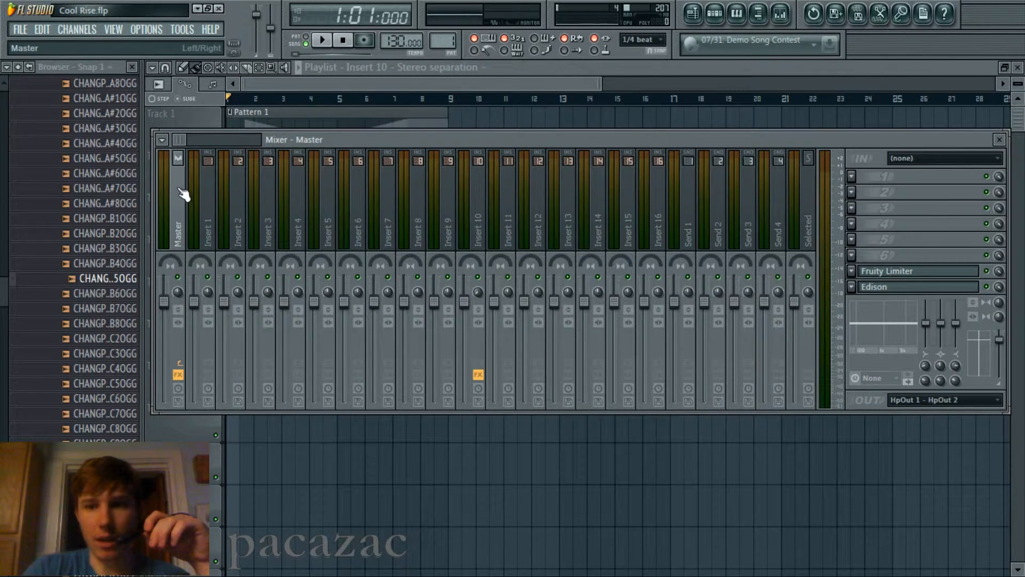
click(269, 195)
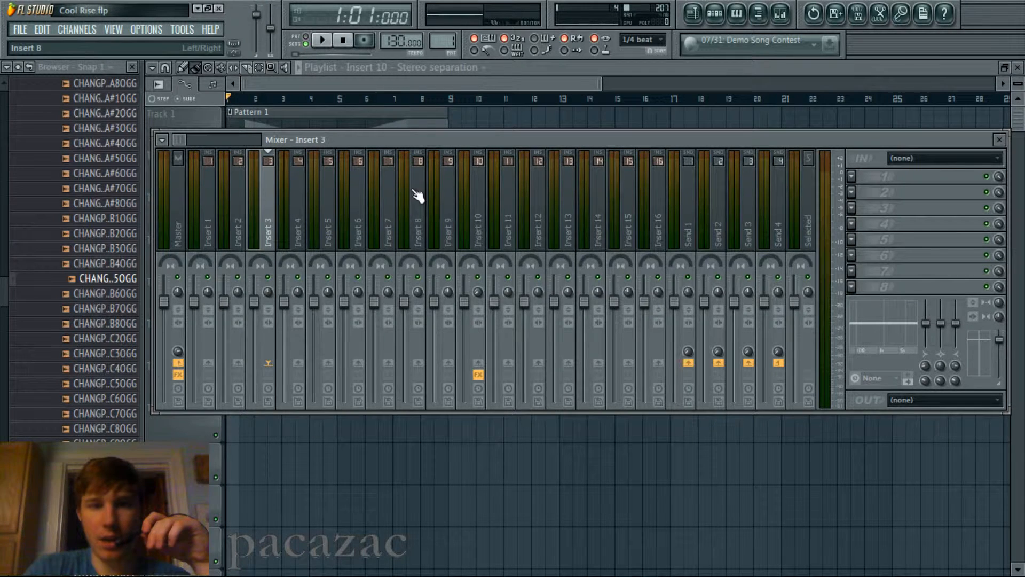
click(483, 193)
click(477, 86)
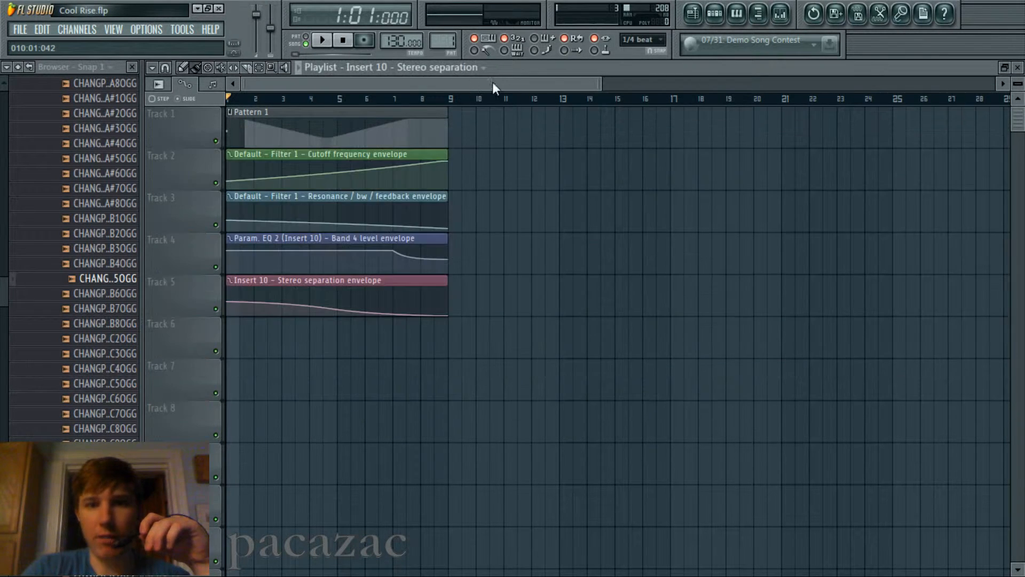
Play the riser arrangement of Pattern 1 and its four automation clips in the playlist, and stop playback
drag(597, 81, 421, 91)
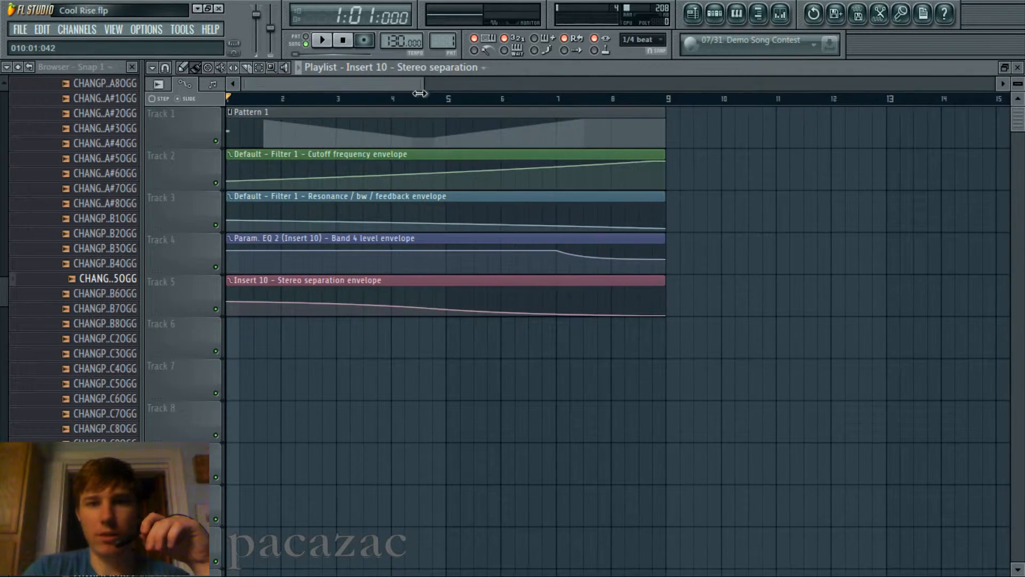
click(323, 41)
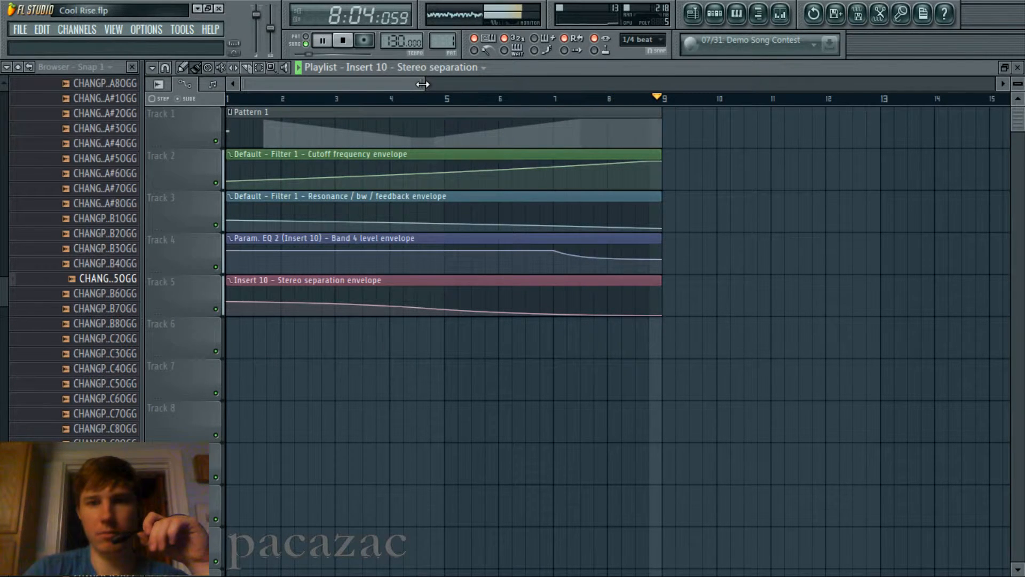
key(space)
drag(422, 84, 604, 91)
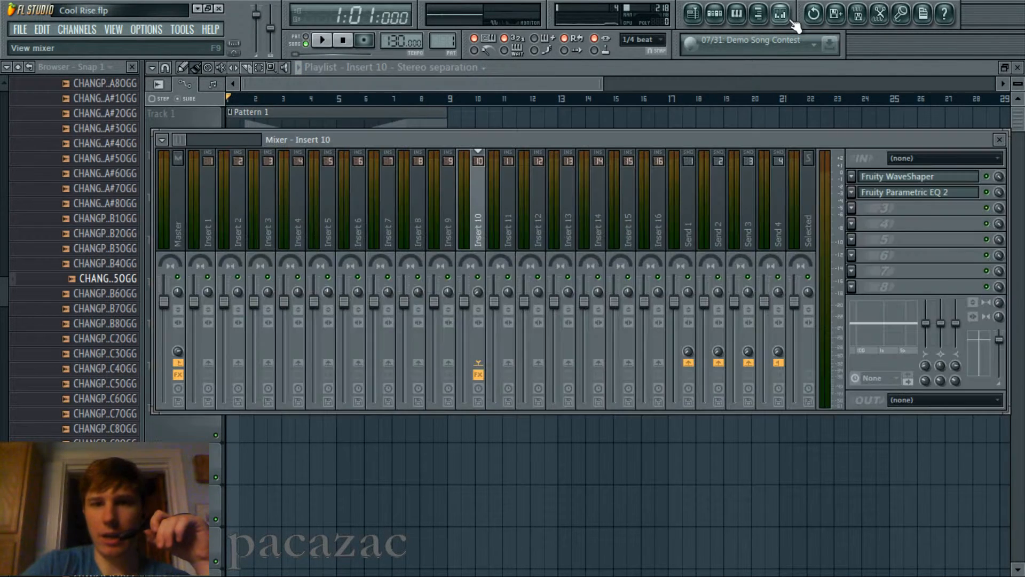
Show the mixer and open the Default channel's Sytrus synth from Pattern 1
click(780, 14)
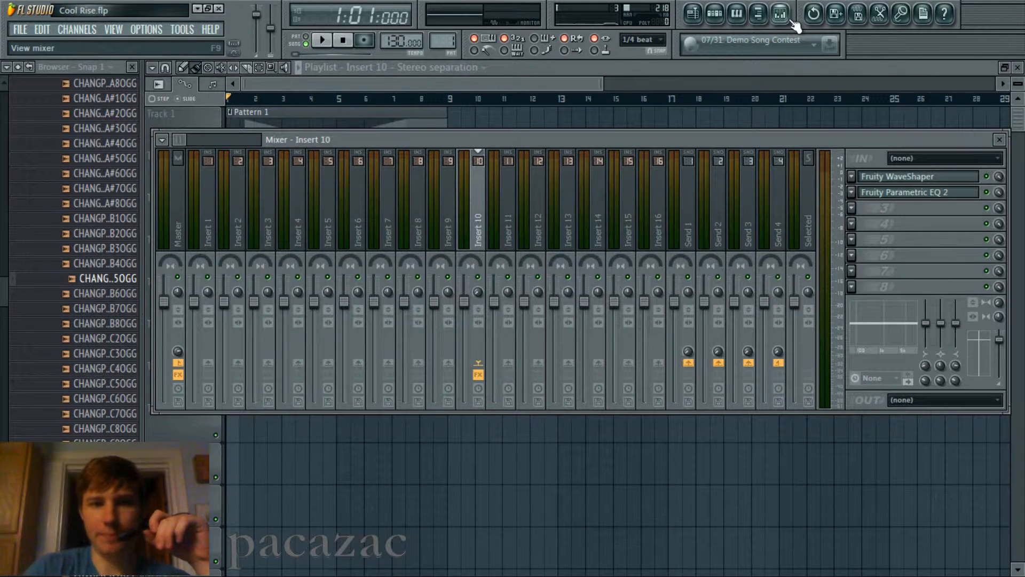
click(715, 14)
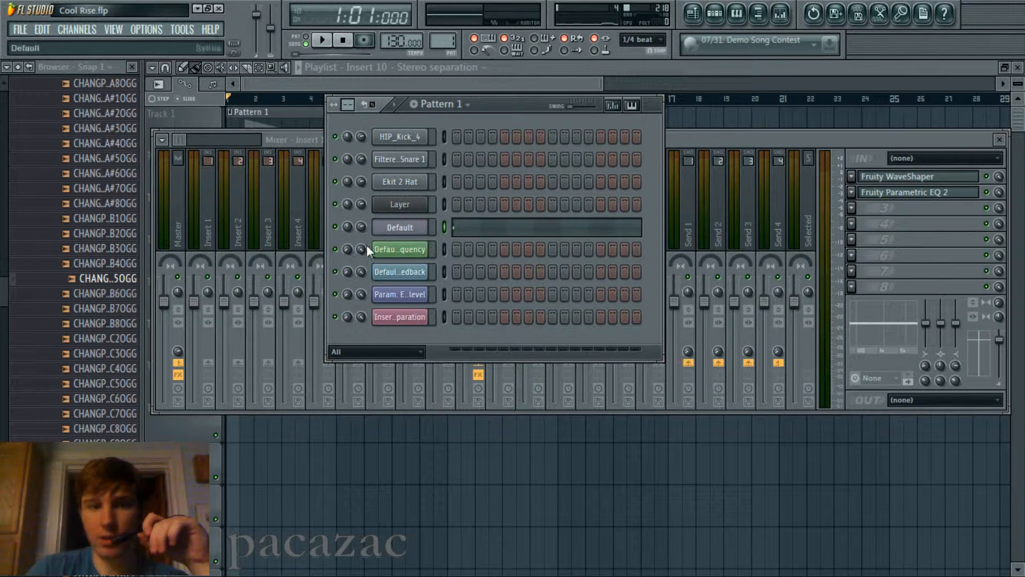
click(422, 228)
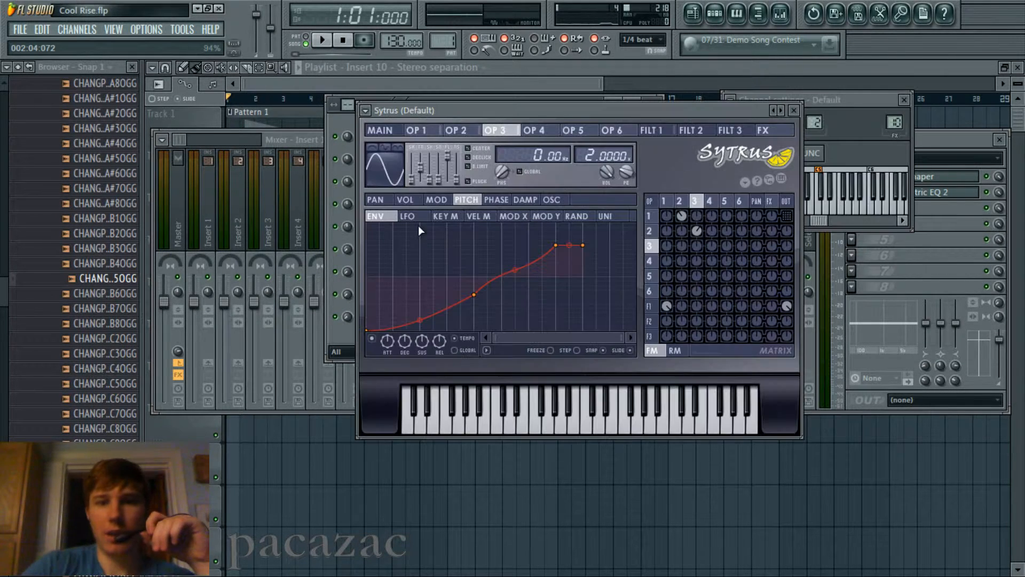
Compare the waveforms and pitch envelopes of operators 1, 2 and 3 in Sytrus
click(416, 131)
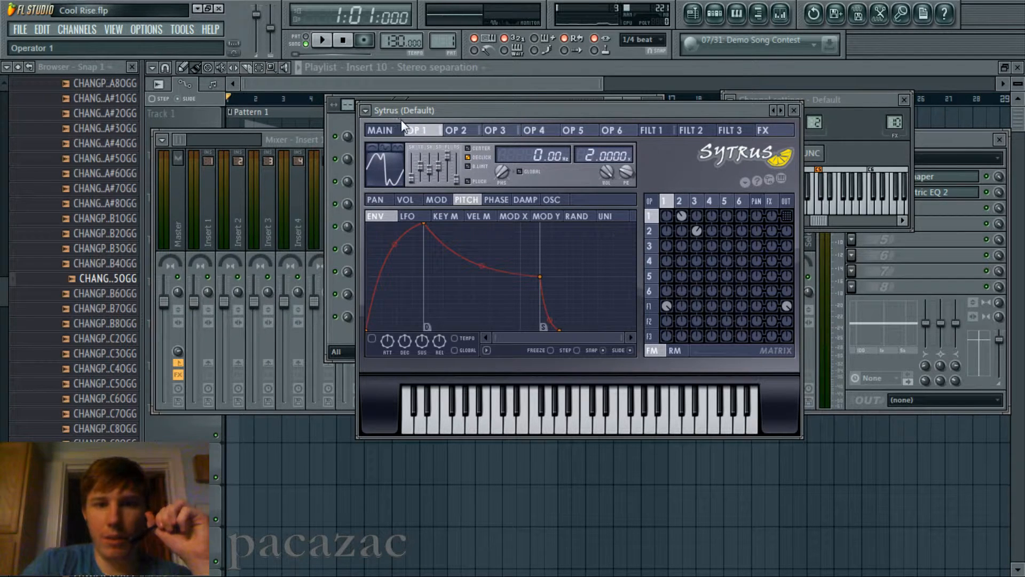
click(502, 130)
click(421, 130)
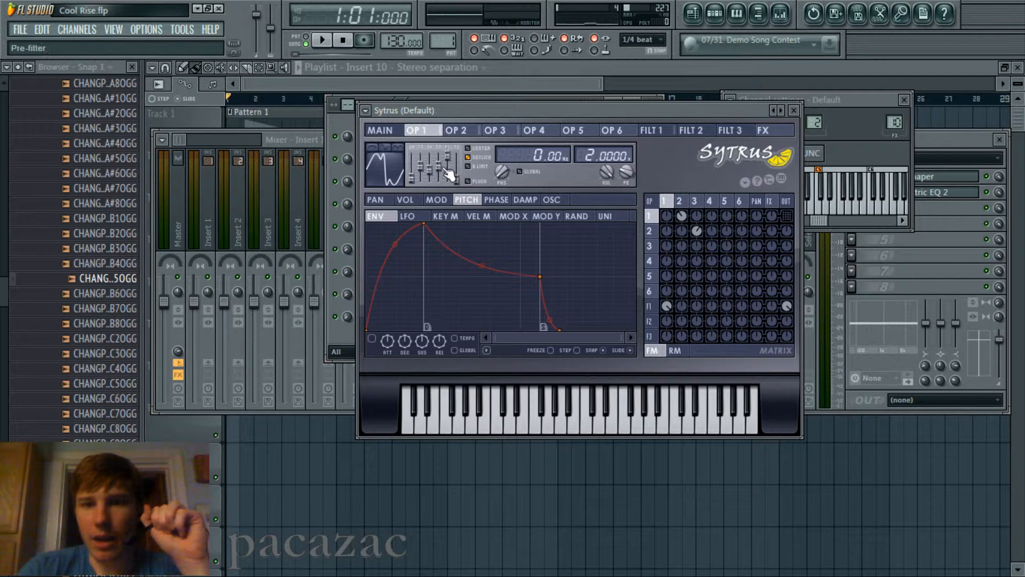
click(463, 131)
click(488, 131)
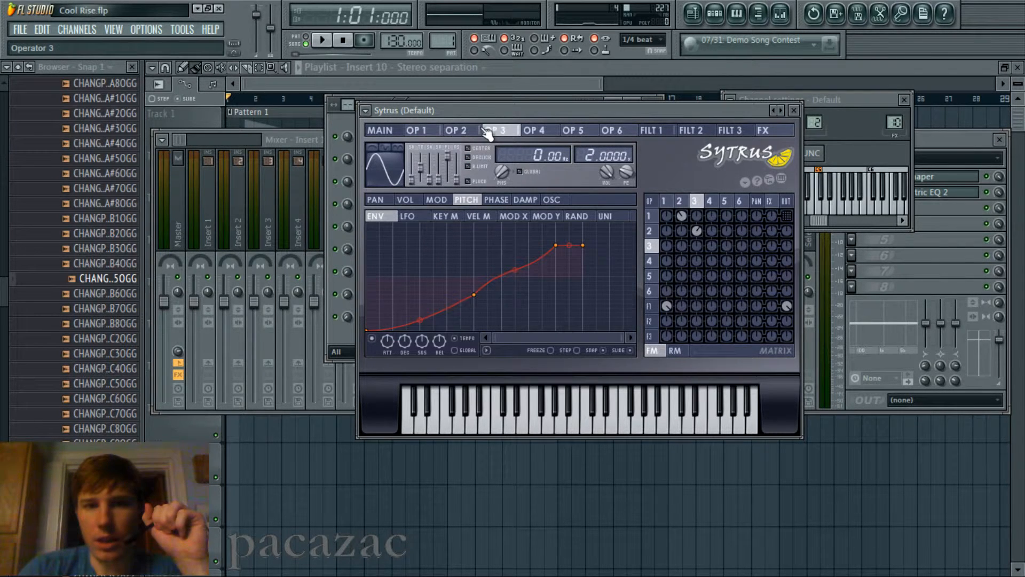
click(457, 130)
click(488, 132)
click(463, 131)
click(504, 133)
click(475, 134)
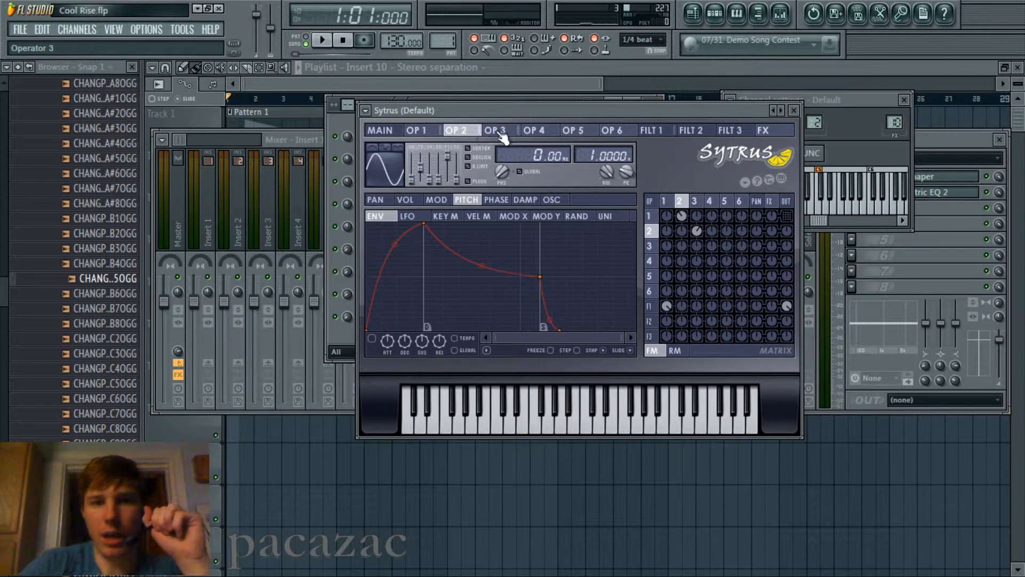
click(501, 133)
click(443, 137)
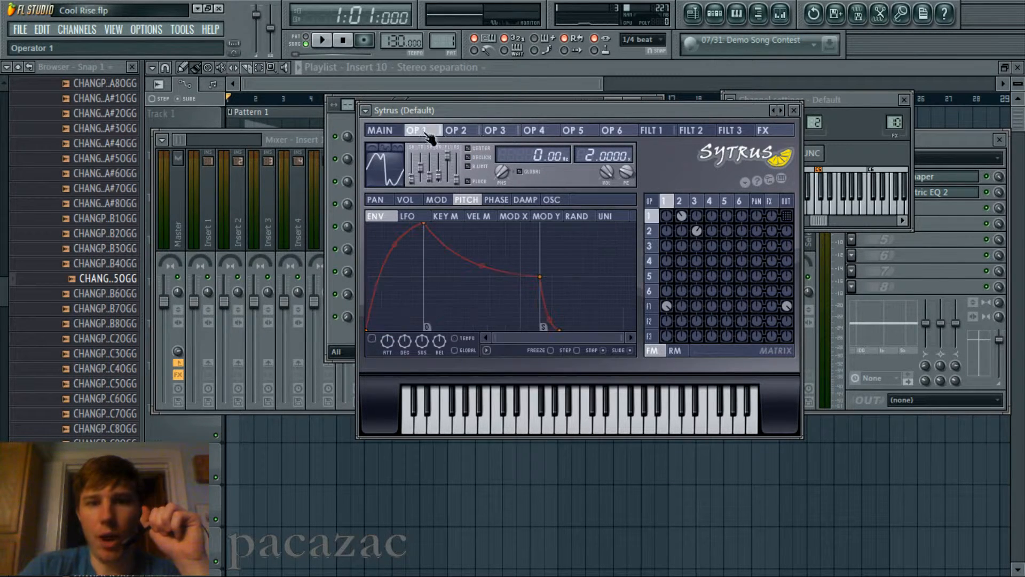
click(494, 132)
click(419, 131)
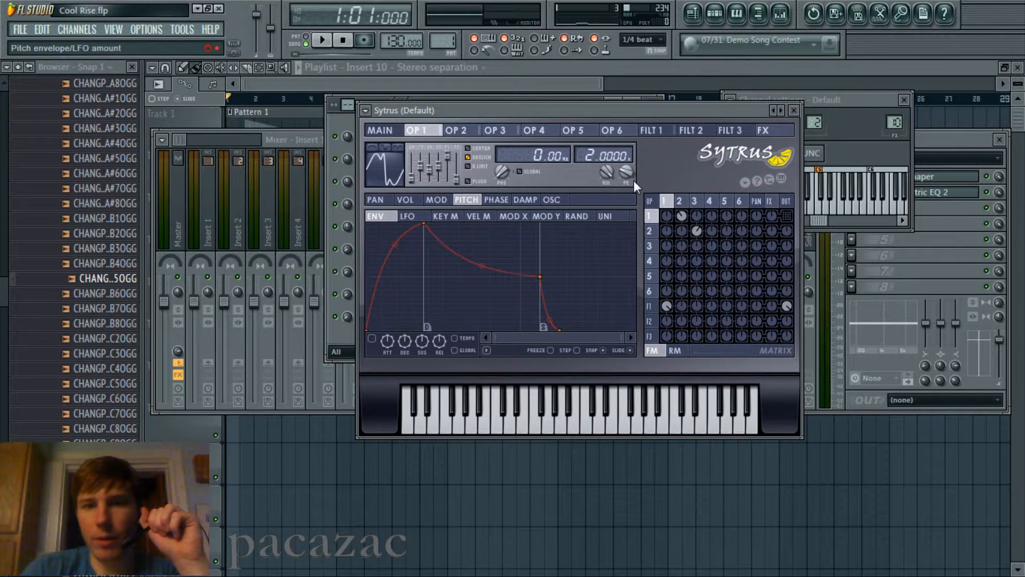
Examine operator 2's frequency modulation in the matrix and the points of operator 3's pitch envelope
click(471, 131)
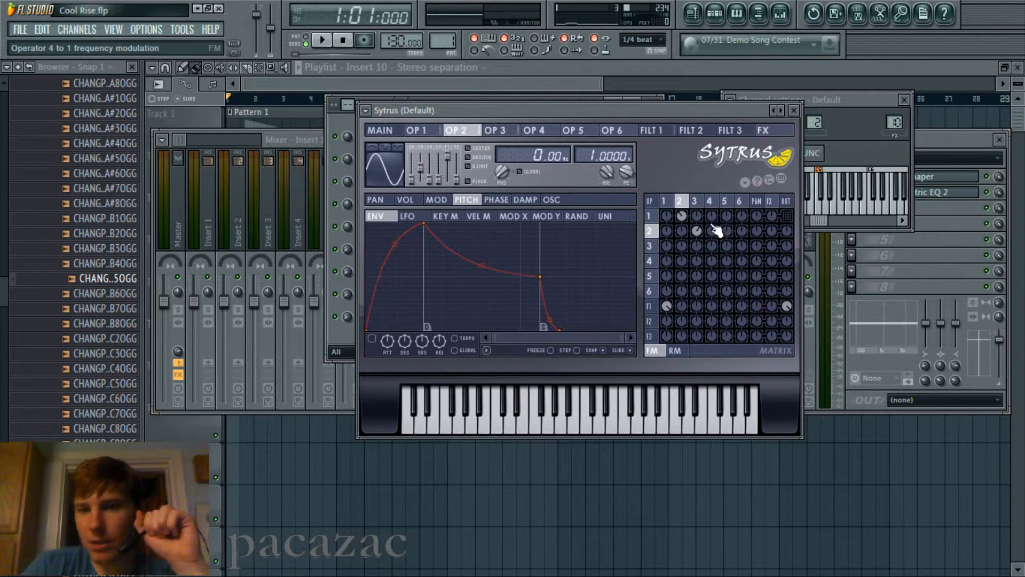
drag(699, 231, 700, 219)
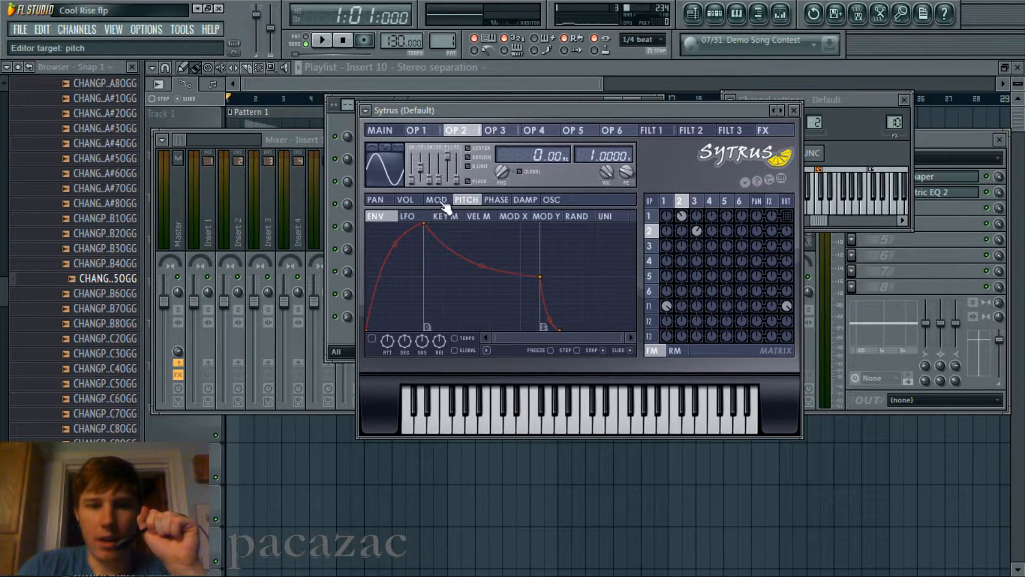
click(495, 130)
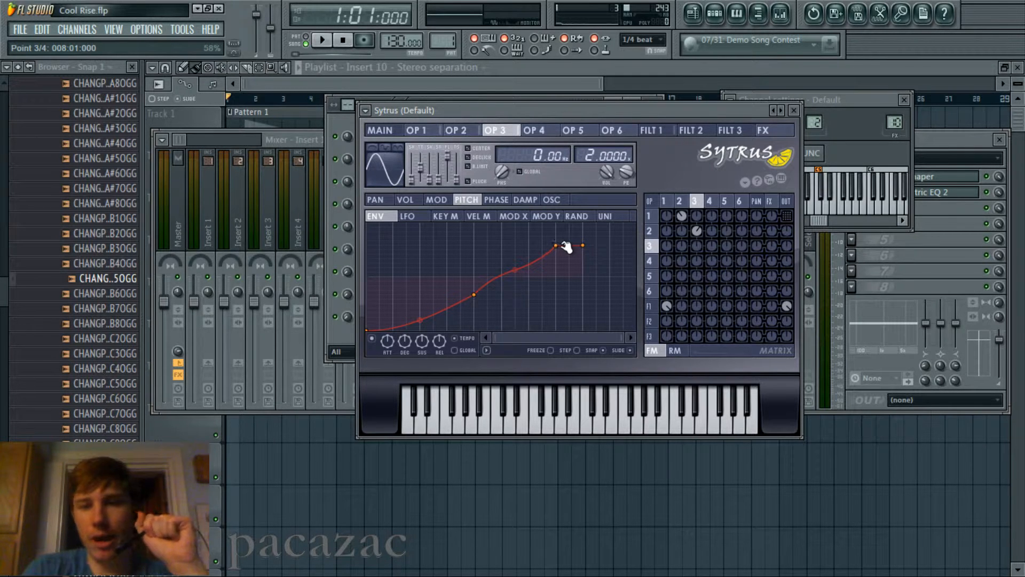
drag(583, 245, 588, 247)
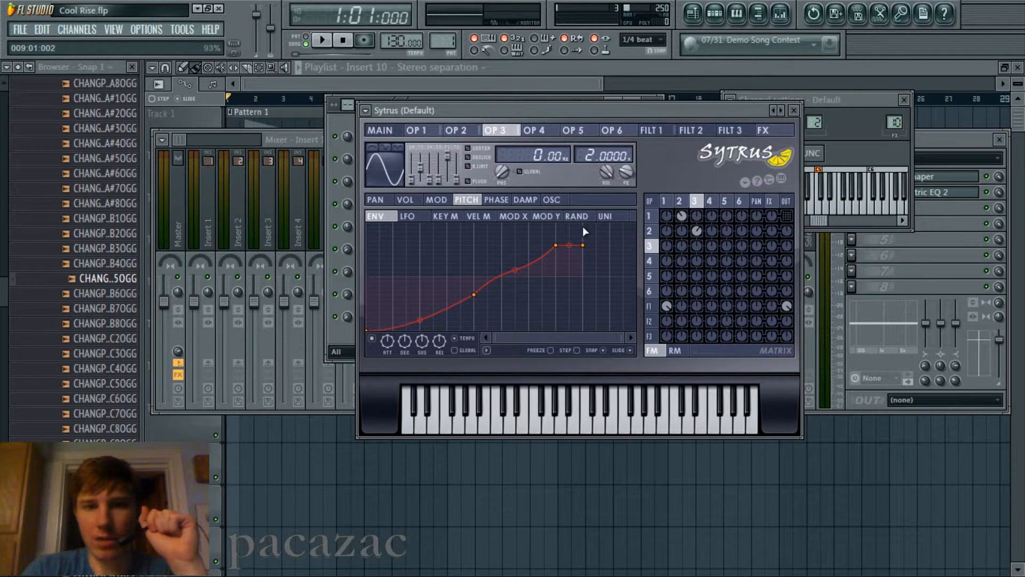
Enable operator 1's volume envelope, audition several notes with it, and disable the envelope again
click(433, 131)
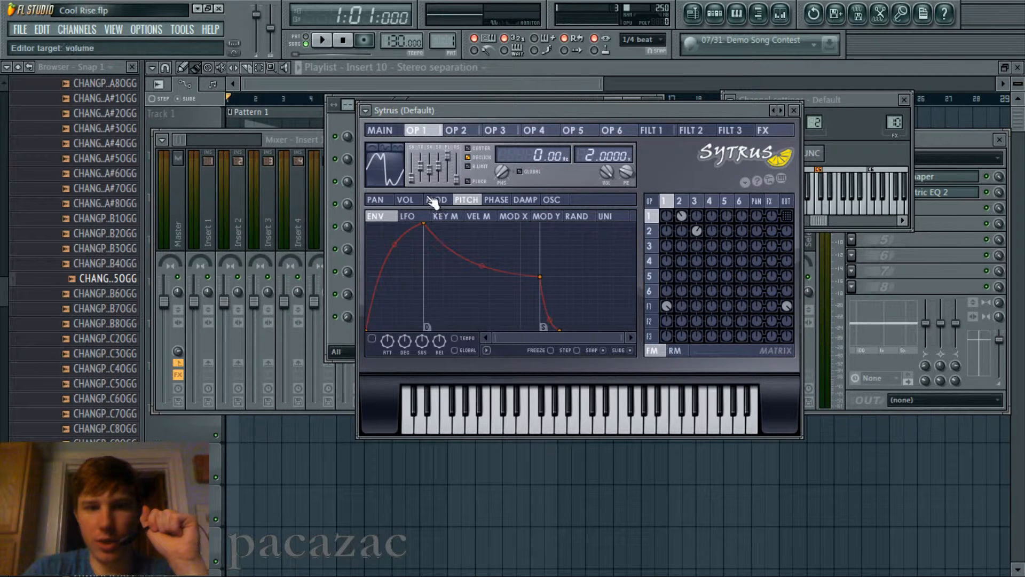
click(406, 200)
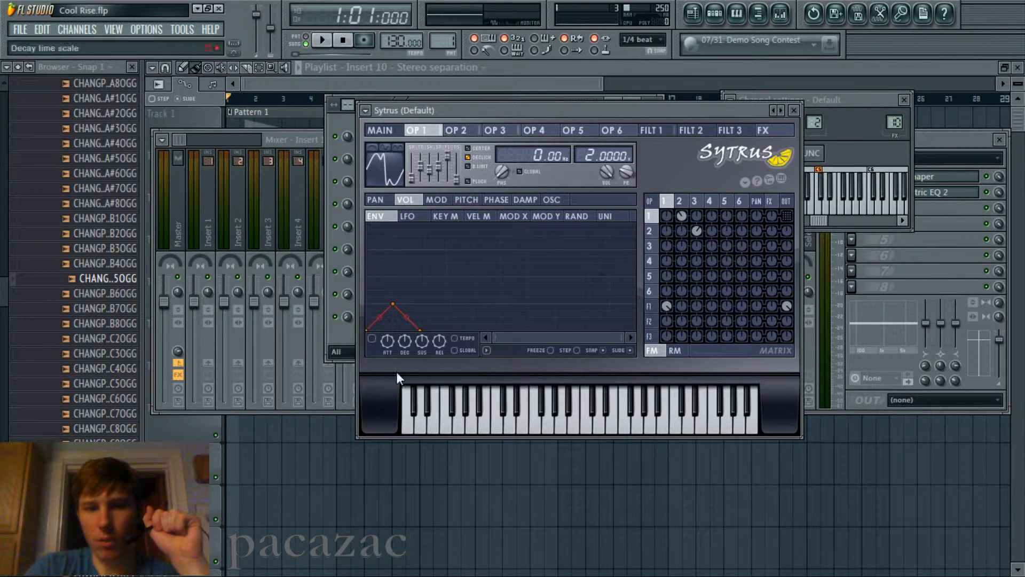
click(372, 338)
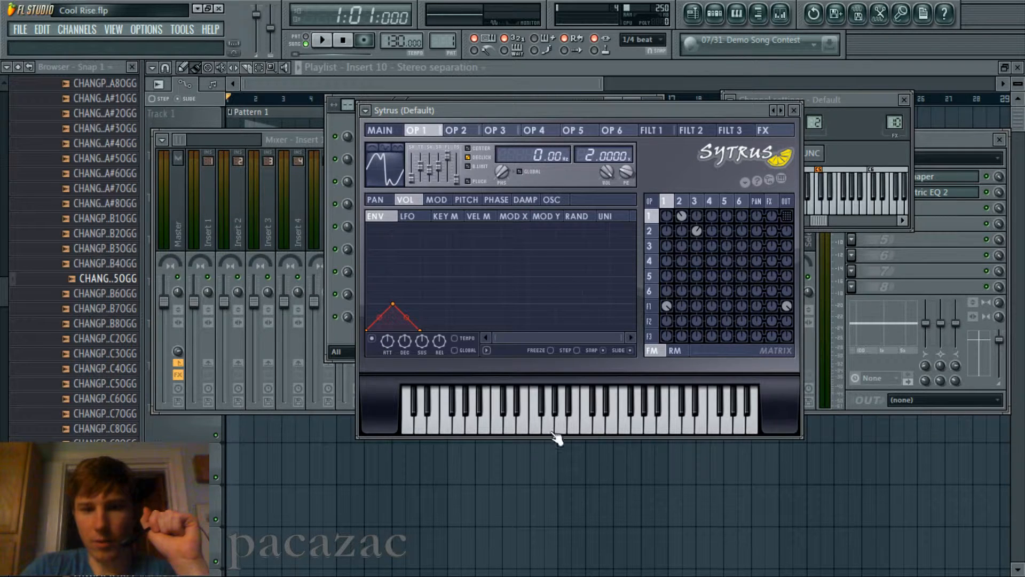
click(553, 428)
click(582, 429)
click(519, 429)
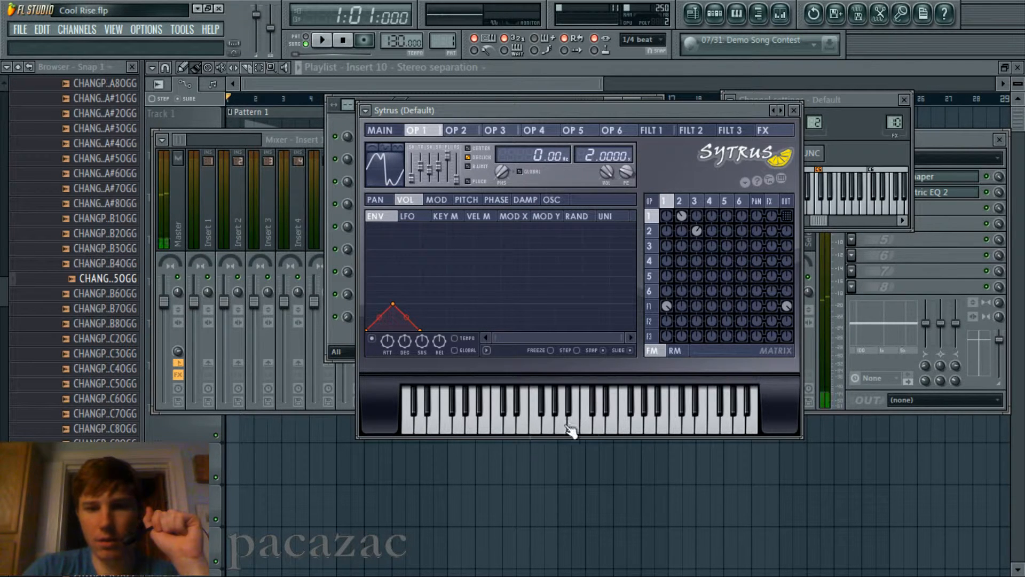
click(587, 426)
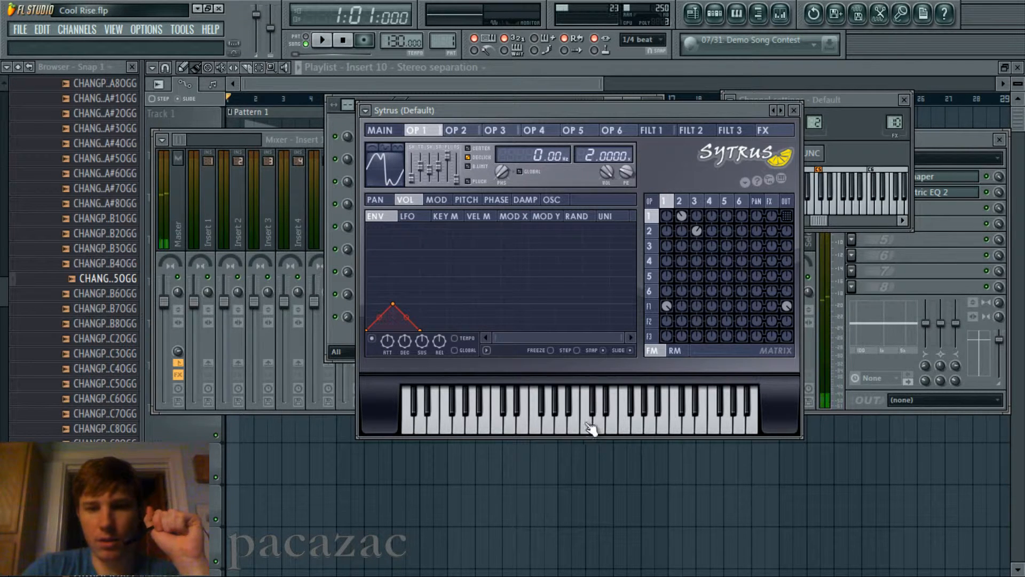
click(374, 339)
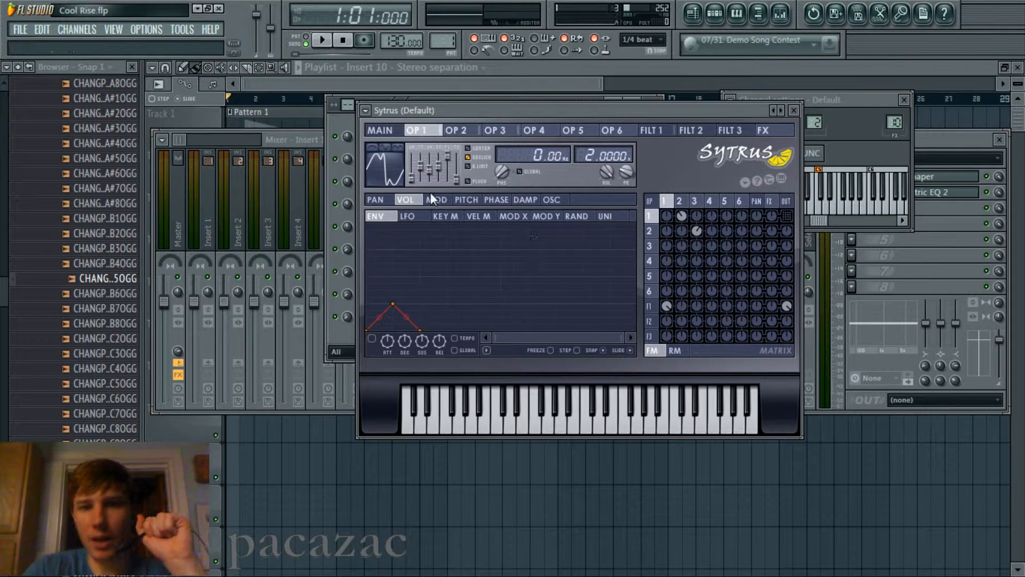
Check operator 3's volume envelope, close all windows, and reopen the Default Sytrus at operator 3's pitch envelope
click(497, 132)
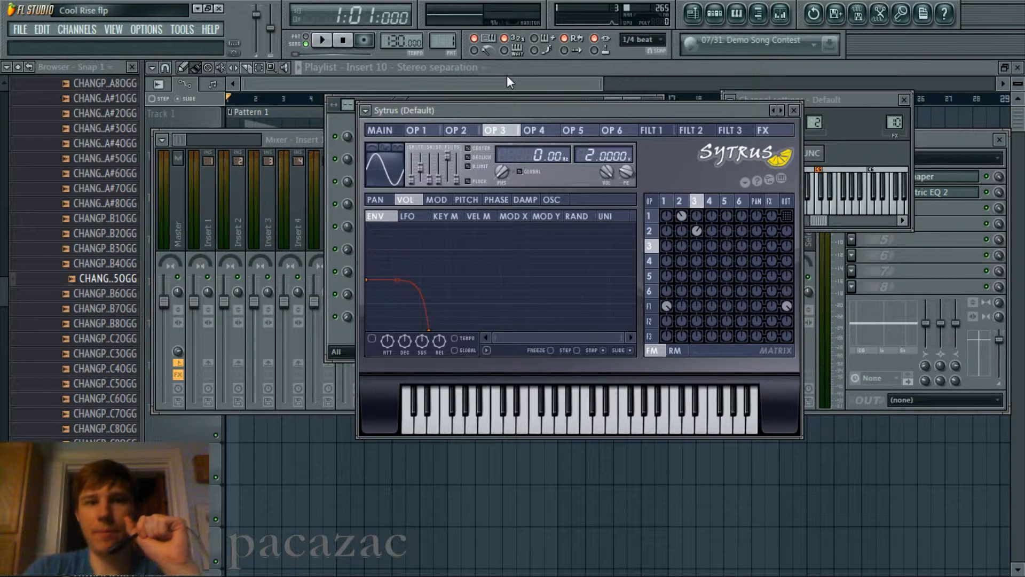
key(F12)
click(720, 18)
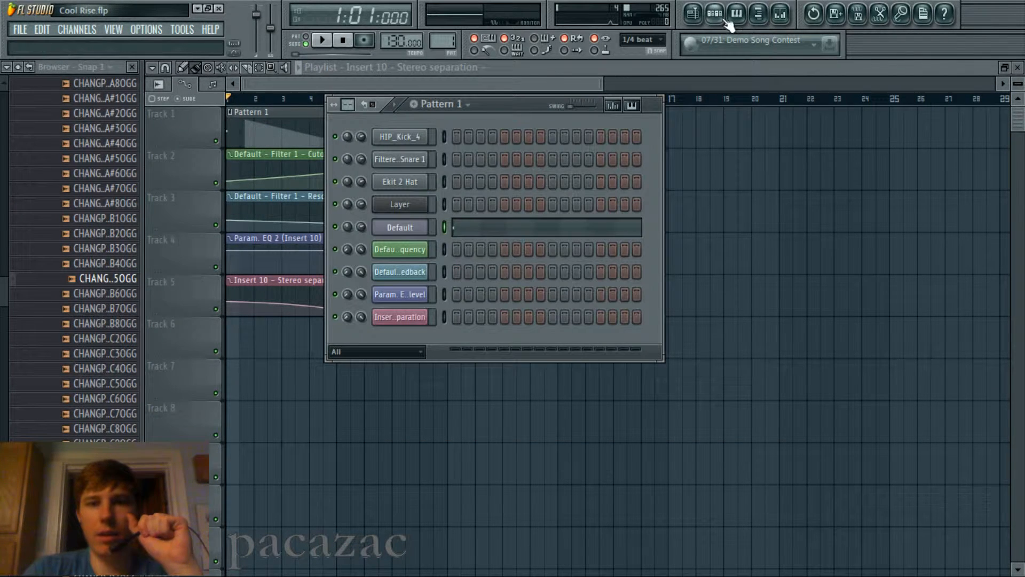
click(418, 232)
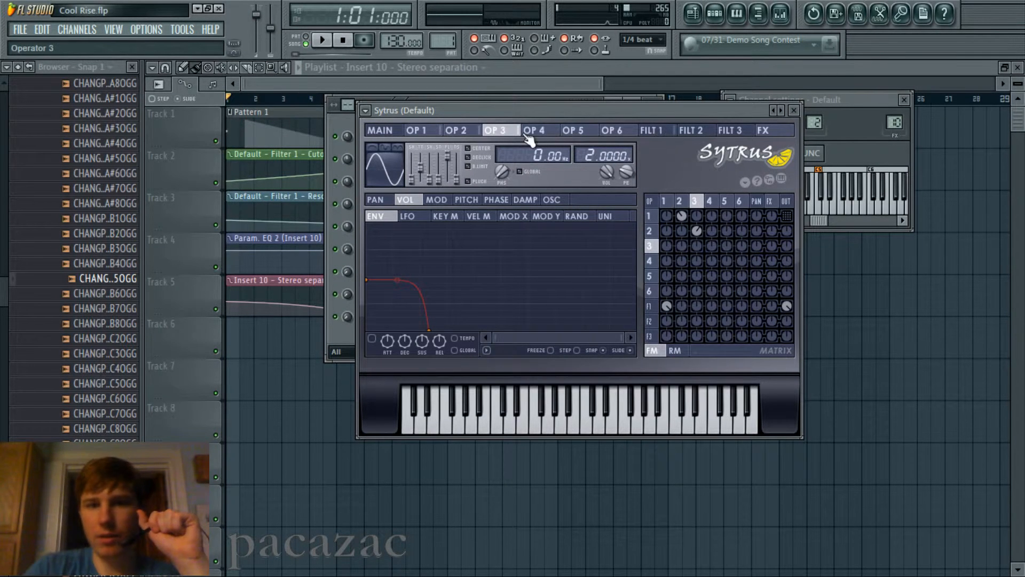
click(470, 200)
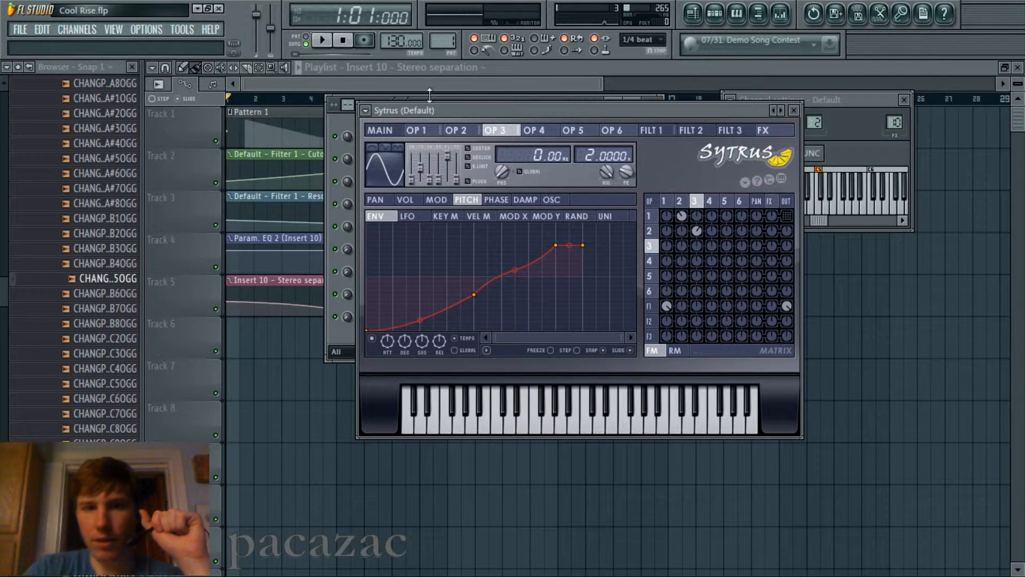
Examine the available filter types for Filter 1 in Sytrus and keep the current one
click(424, 130)
click(653, 131)
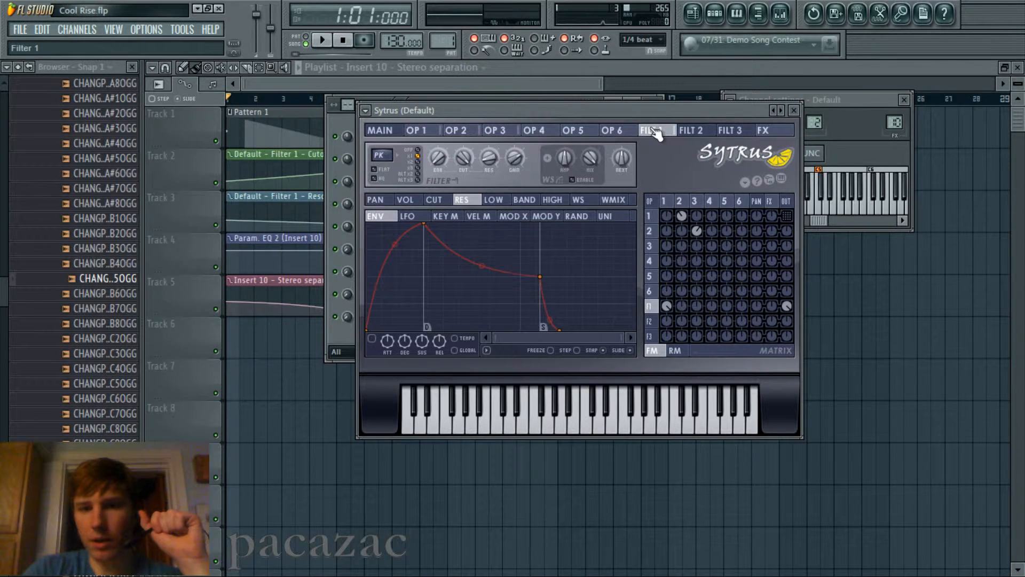
click(382, 154)
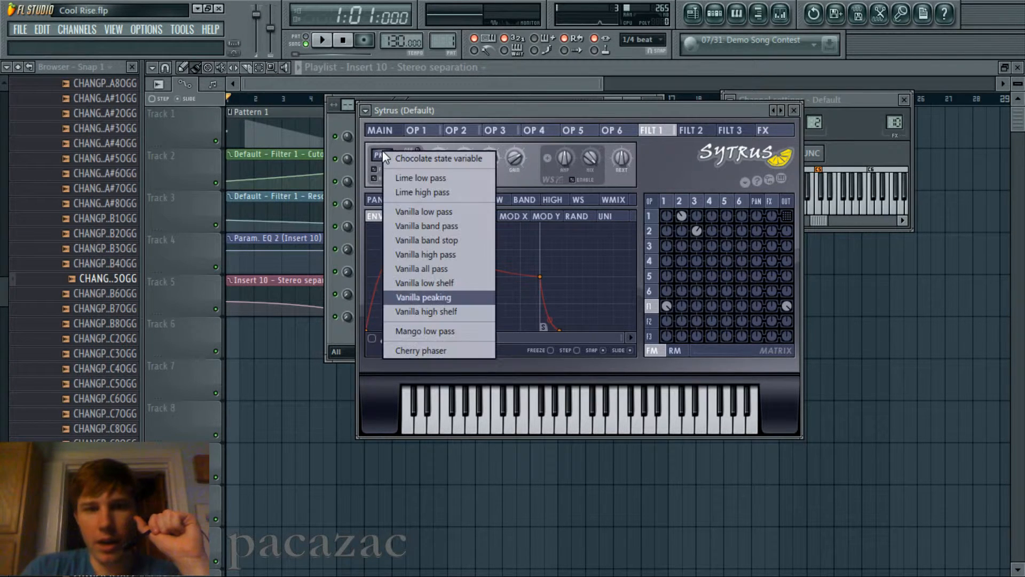
click(377, 152)
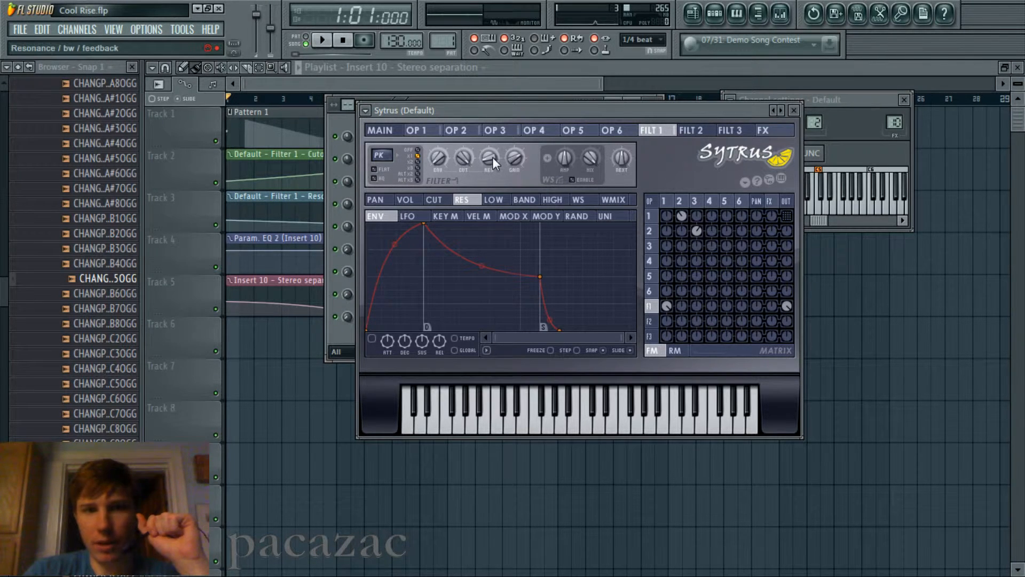
Review the Filter 1 cutoff and resonance automation clips in the playlist and reopen the Default Sytrus
click(304, 82)
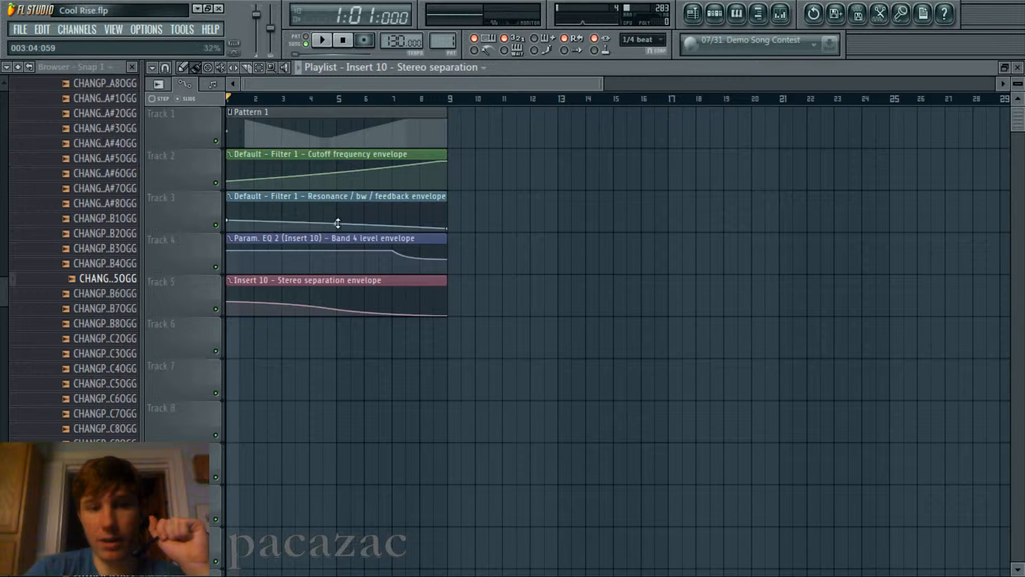
click(715, 12)
click(410, 229)
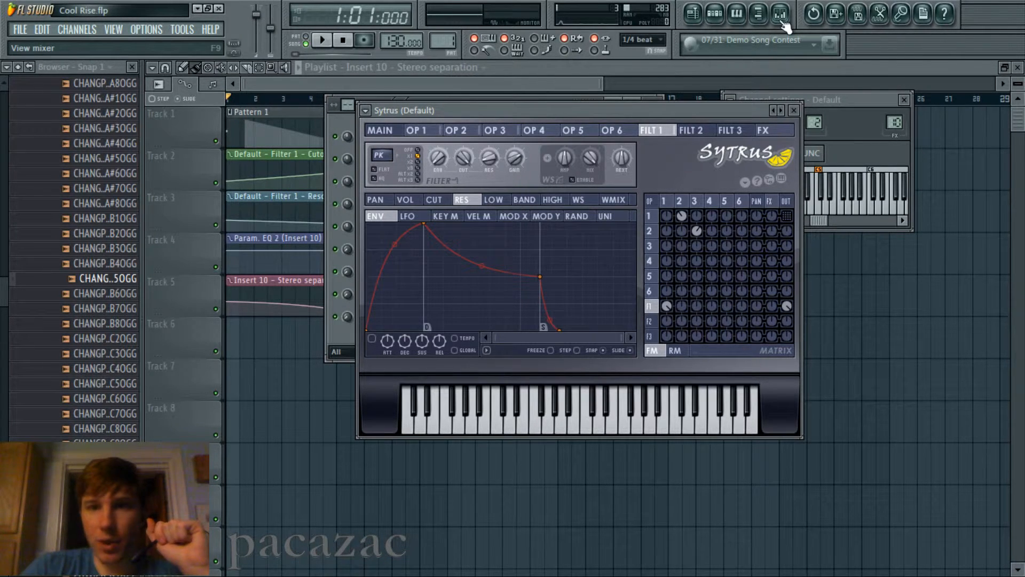
Open the mixer at Insert 10 and examine the distortion curve in its Fruity WaveShaper
click(371, 82)
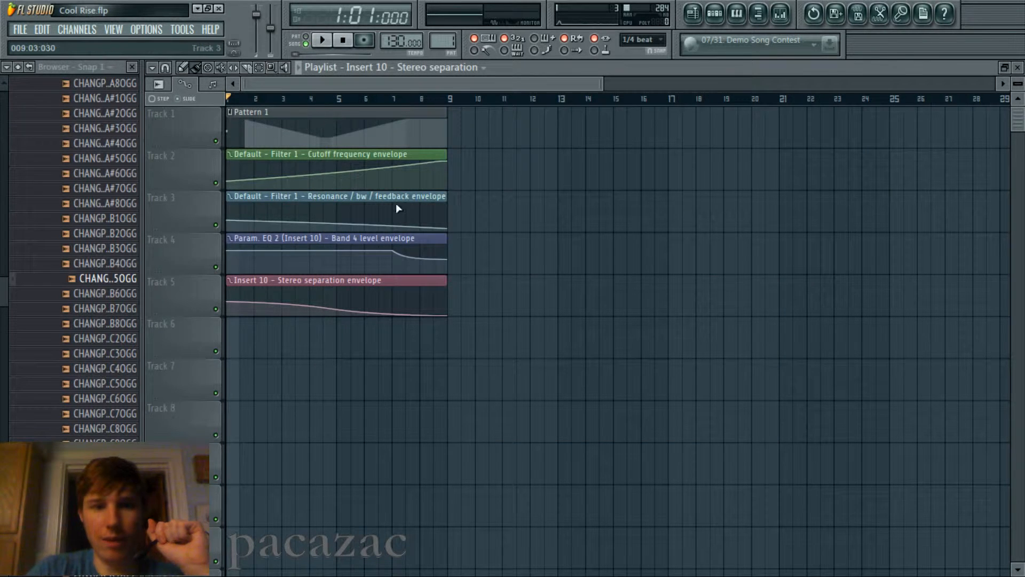
click(780, 13)
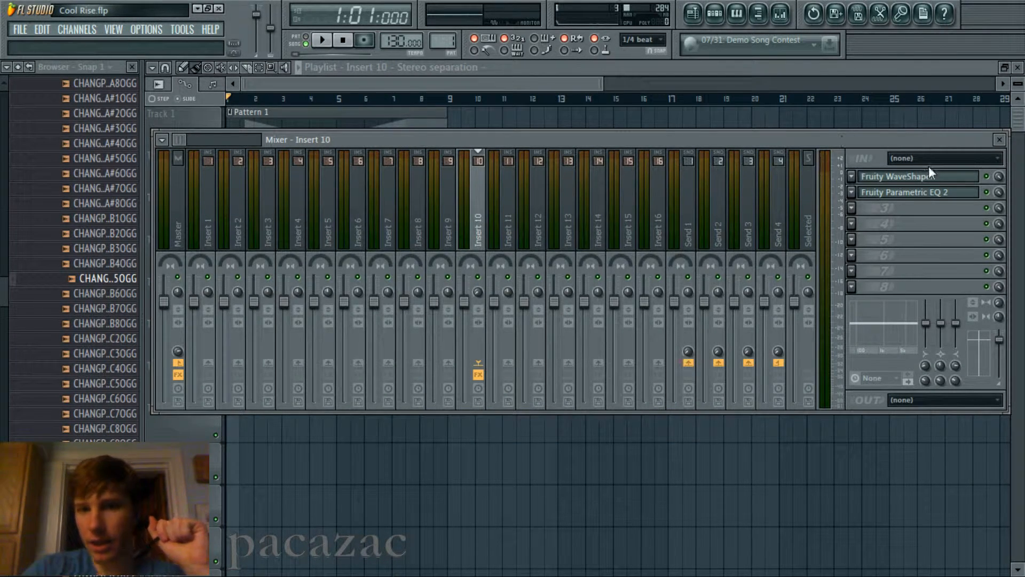
click(899, 178)
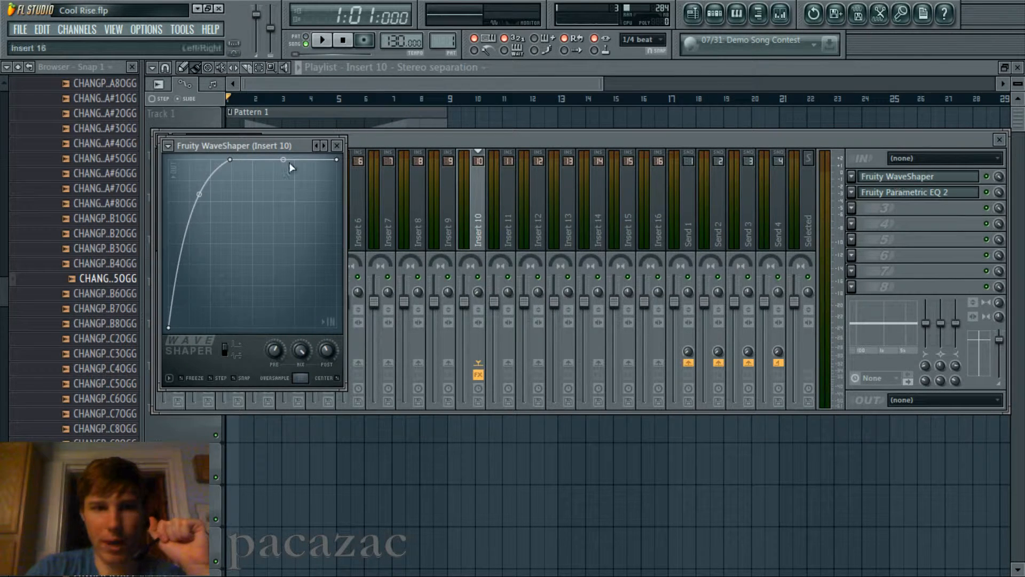
drag(252, 149, 283, 146)
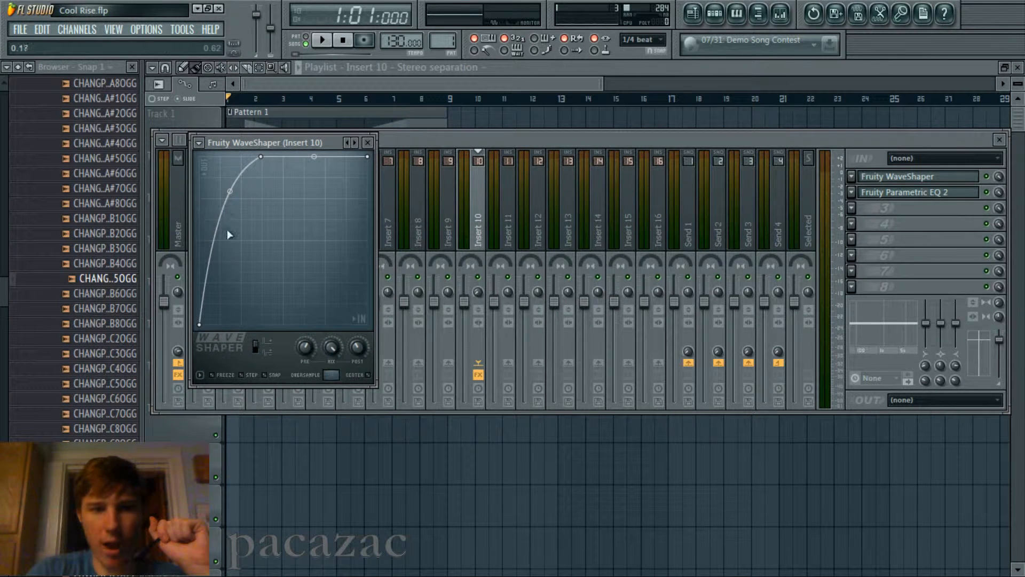
Sweep and boost band 4 in Insert 10's Fruity Parametric EQ 2, then return it to the flat level near the treble end
click(937, 195)
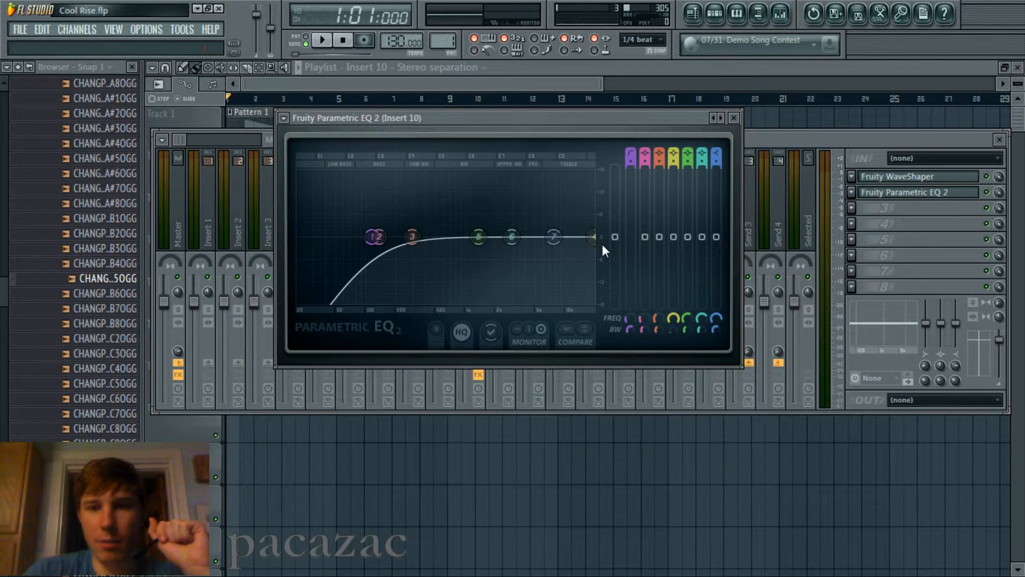
drag(594, 236, 544, 208)
drag(672, 212, 674, 182)
drag(543, 183, 584, 236)
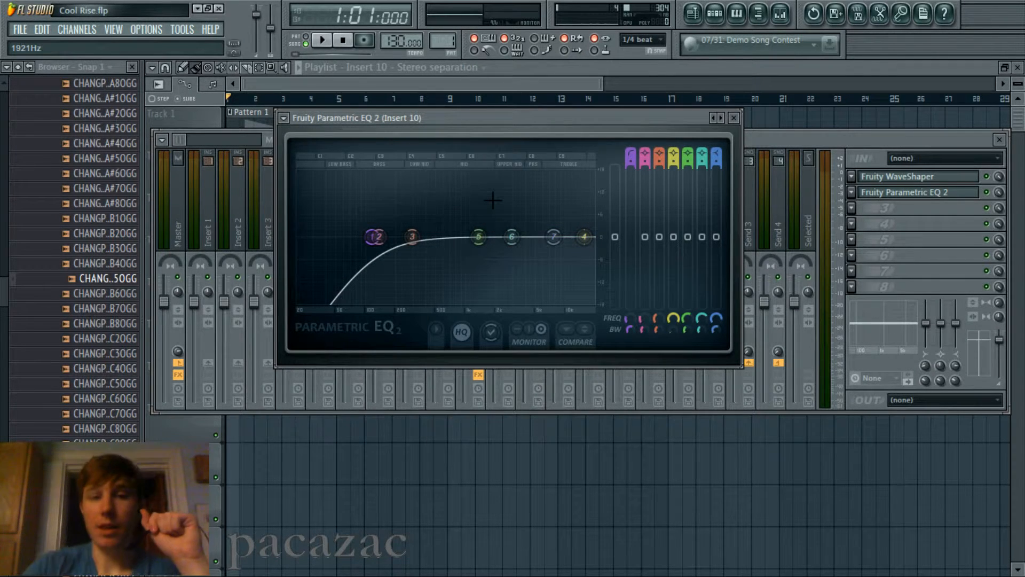
Recheck the Filter 1 page of the Default Sytrus and bring Insert 10's parametric EQ back to the front
click(715, 13)
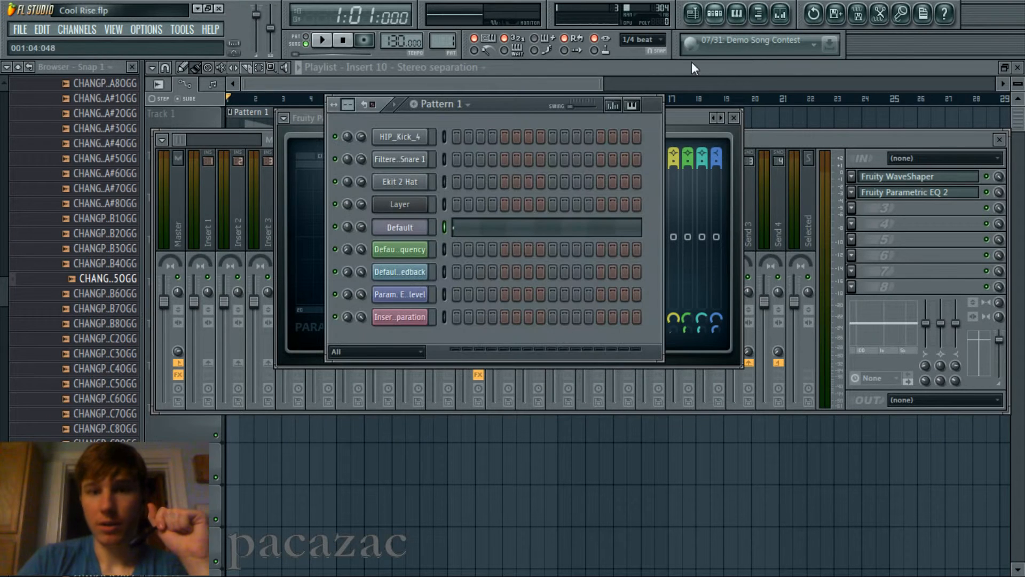
click(411, 236)
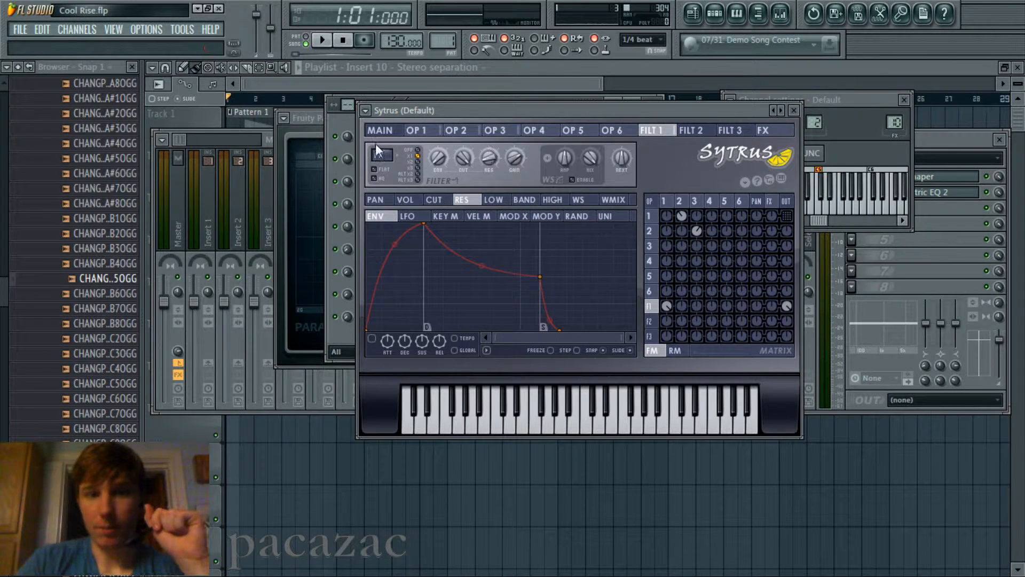
click(315, 120)
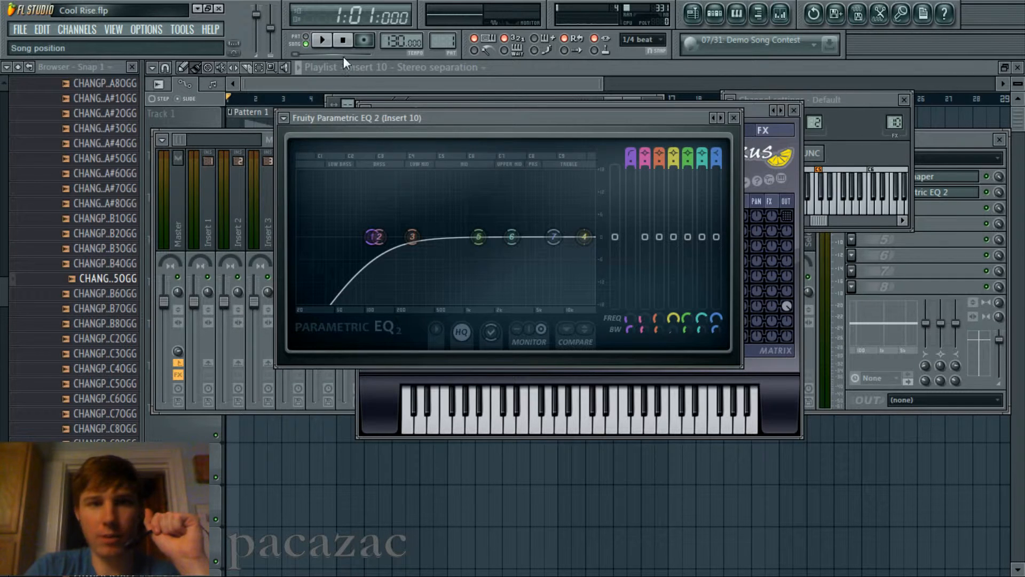
Play the riser through while watching band 4 move in the parametric EQ, and stop playback
click(322, 41)
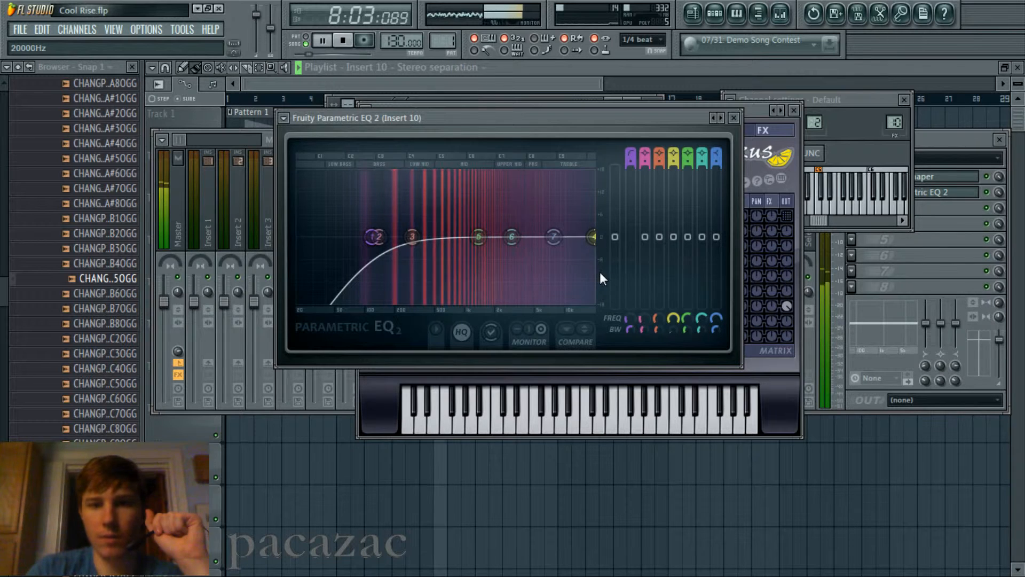
key(space)
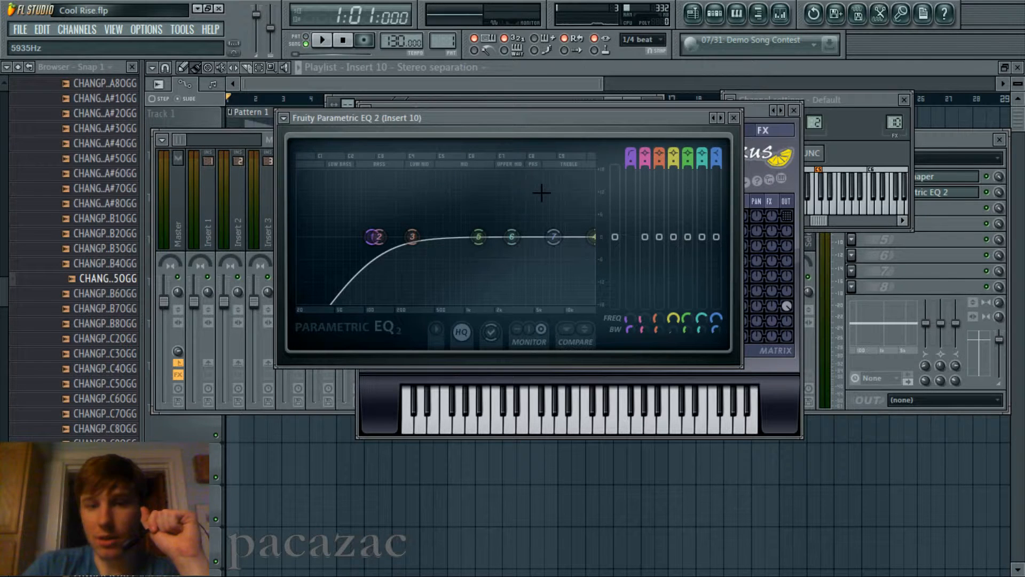
drag(633, 114, 636, 116)
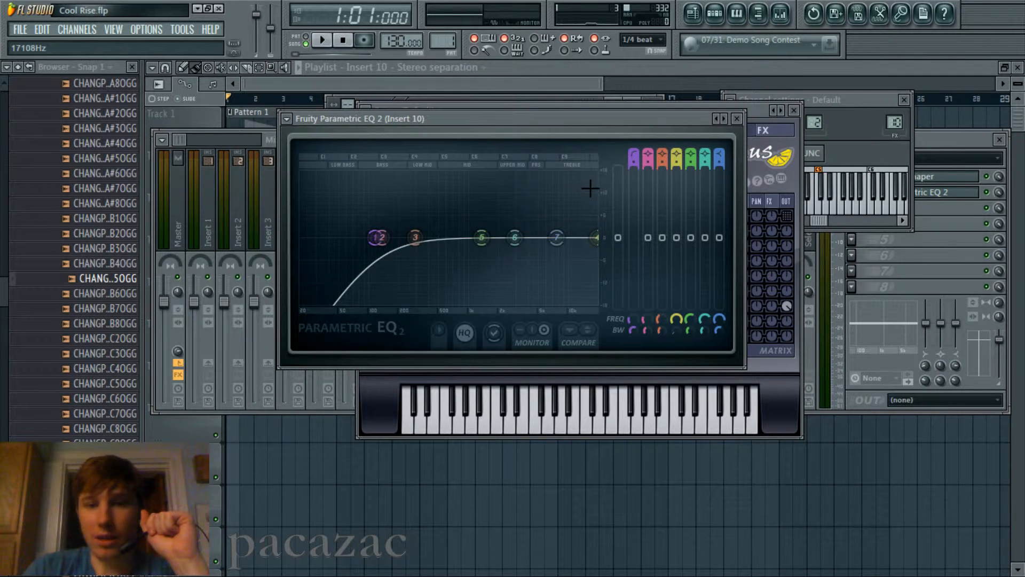
Review the automation clips in the playlist and reopen Fruity Parametric EQ 2 from Insert 10 in the mixer
click(419, 85)
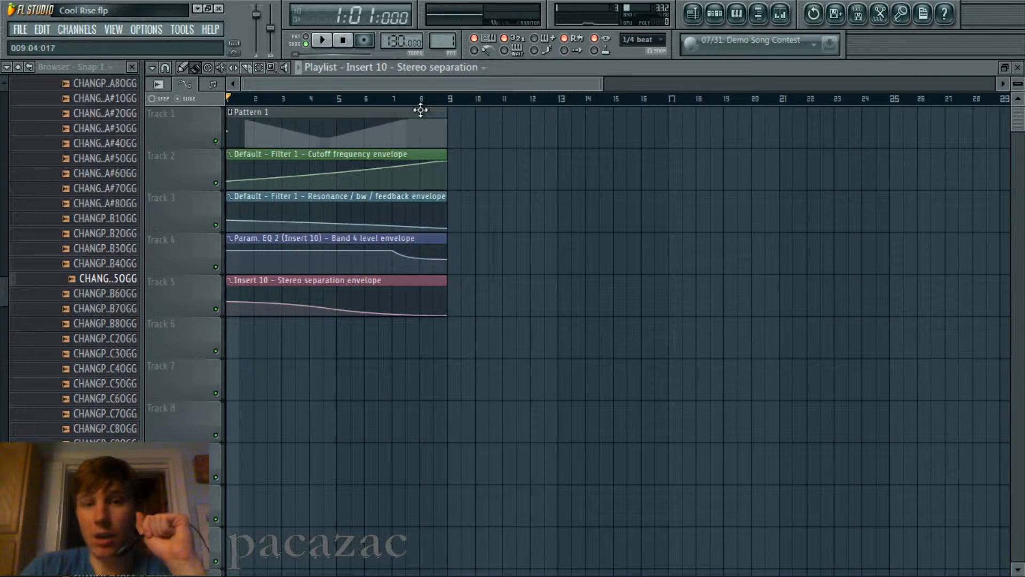
click(779, 20)
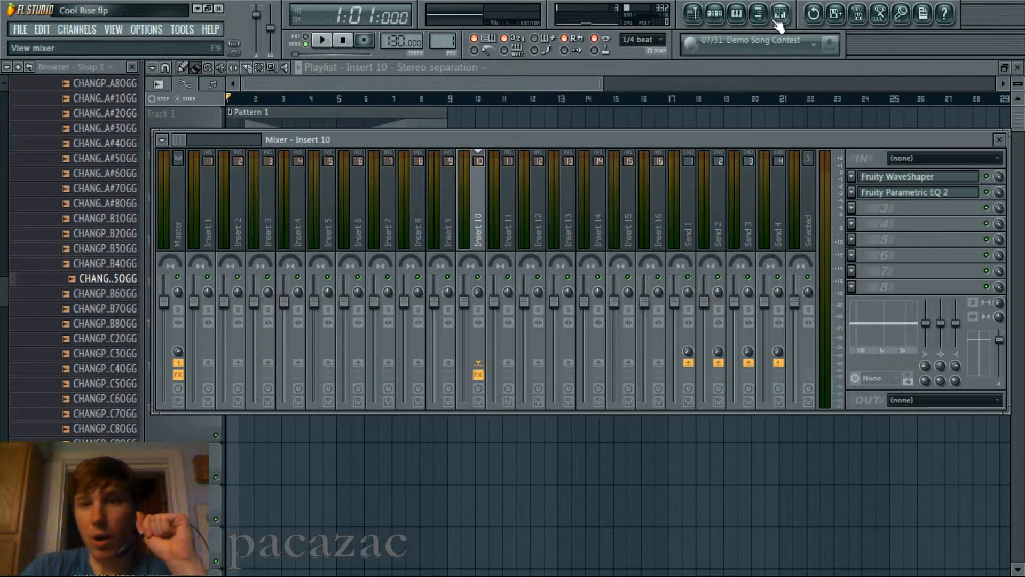
click(895, 196)
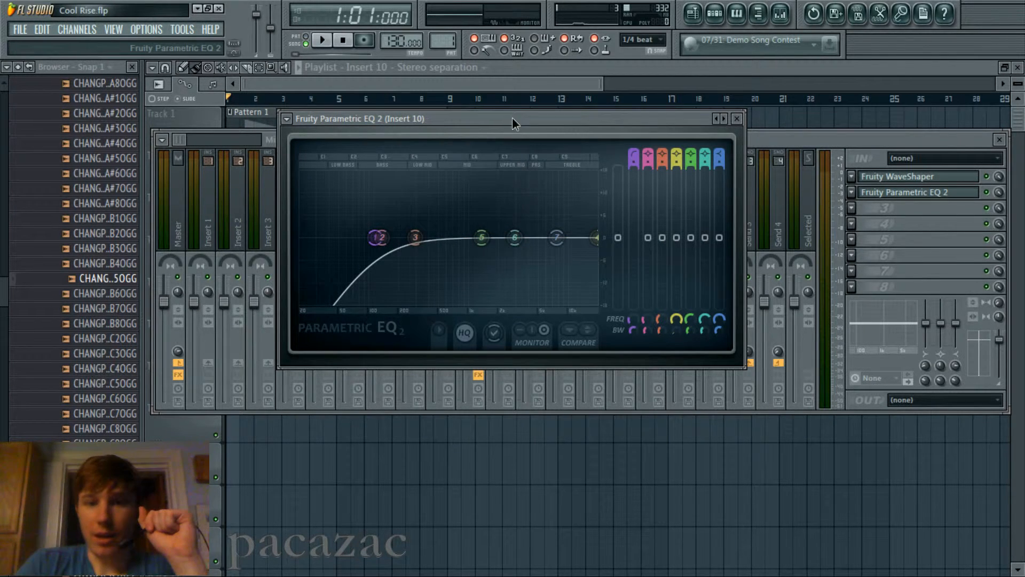
drag(512, 117, 519, 129)
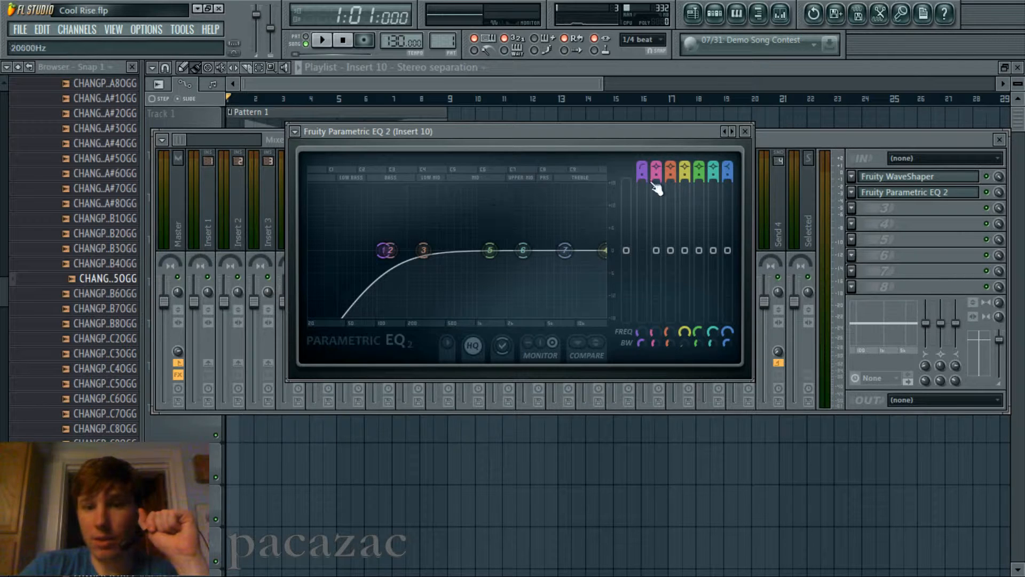
Bring Insert 10's mixer strip back into view and return to the automation clips in the playlist
click(780, 15)
click(780, 14)
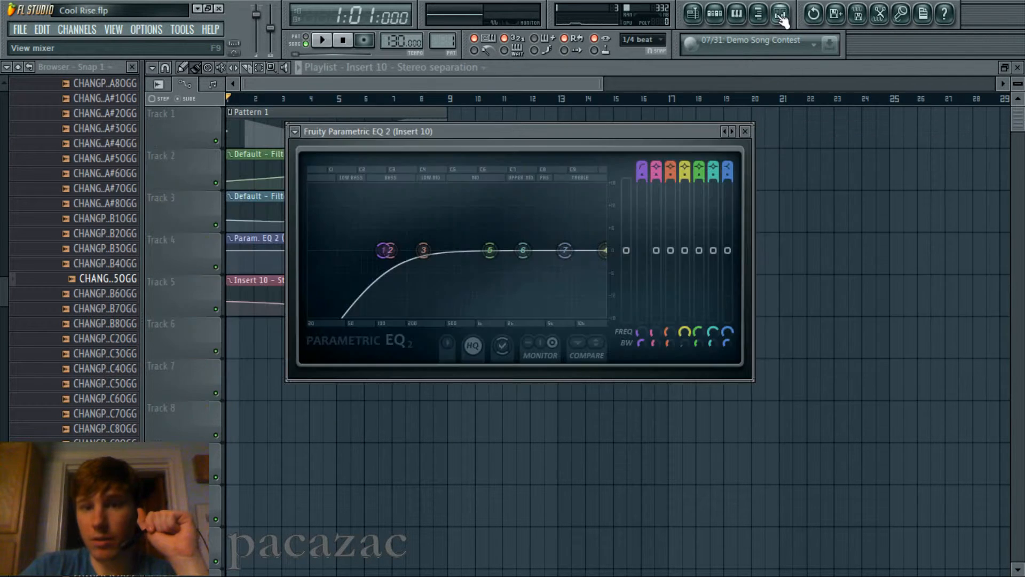
click(780, 15)
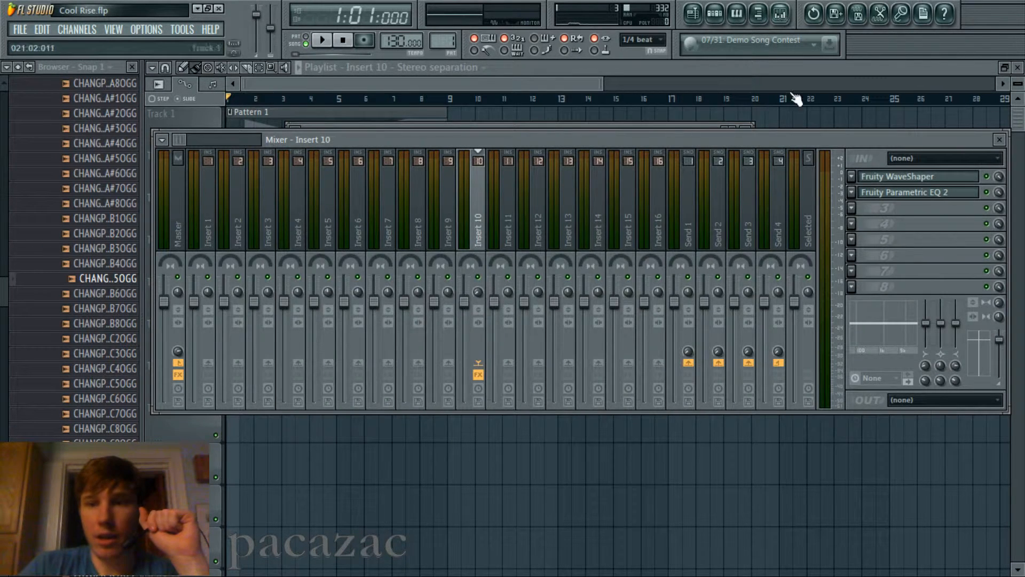
click(693, 14)
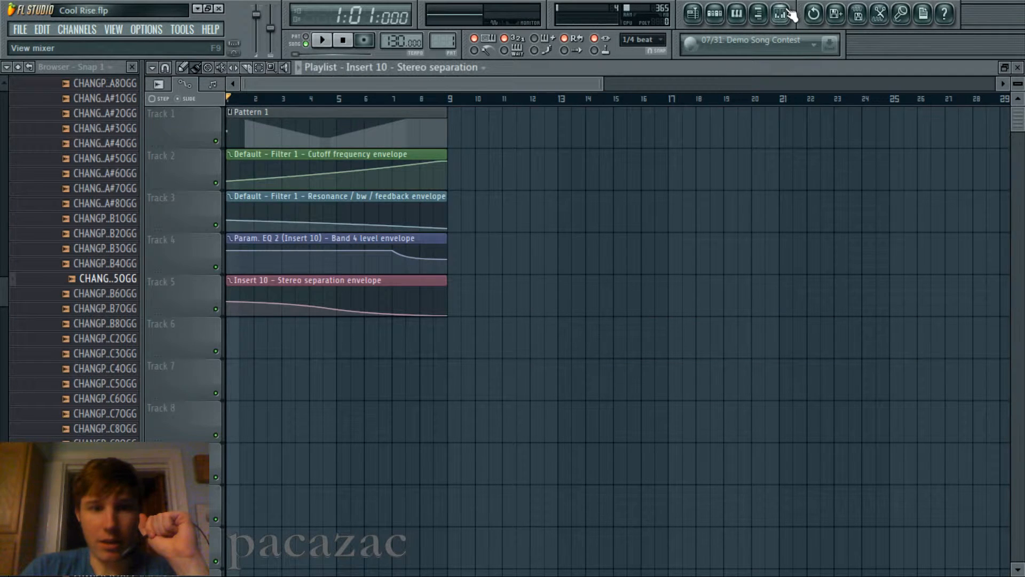
Try out the stereo separation control on the empty Insert 14 and reselect Insert 10 in the mixer
click(787, 14)
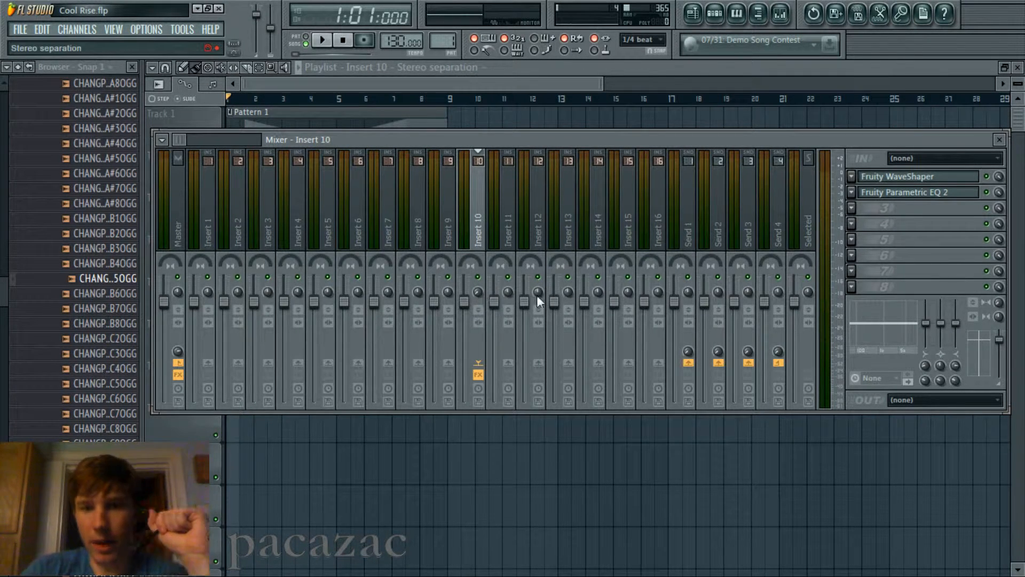
click(594, 295)
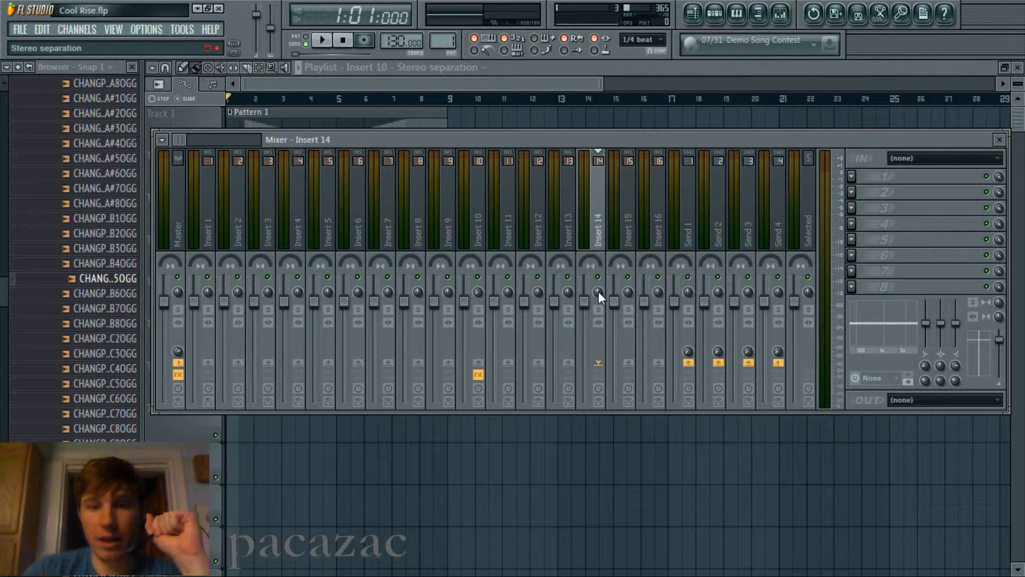
click(599, 292)
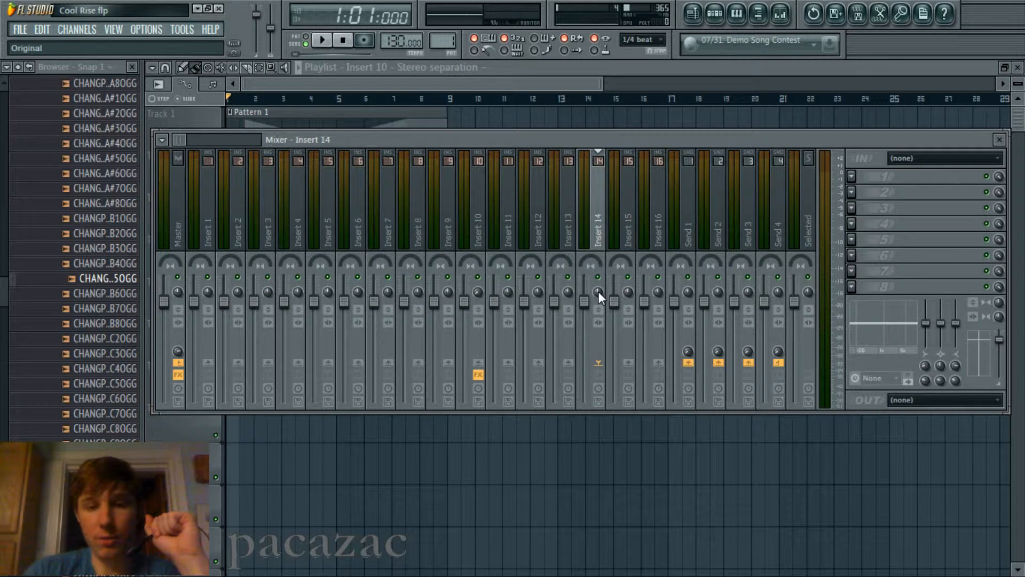
drag(598, 292, 598, 290)
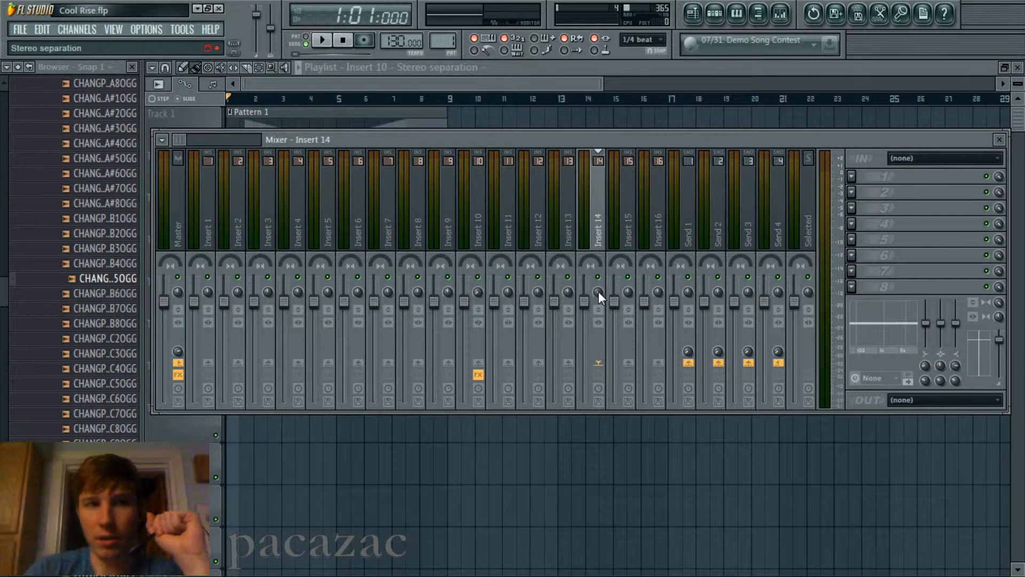
mouse_move(598, 292)
mouse_down()
mouse_move(598, 267)
mouse_move(598, 291)
mouse_up()
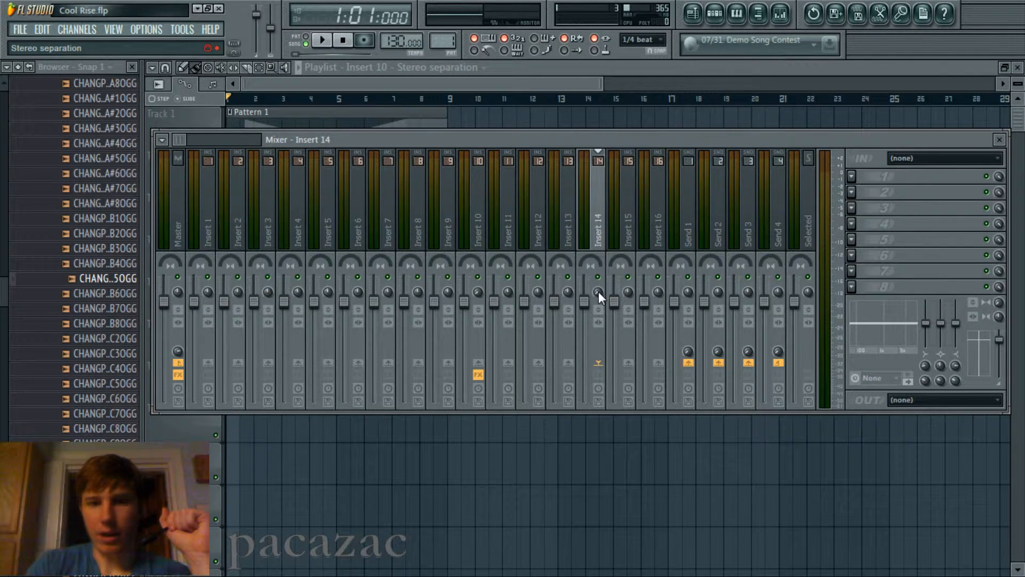
click(598, 290)
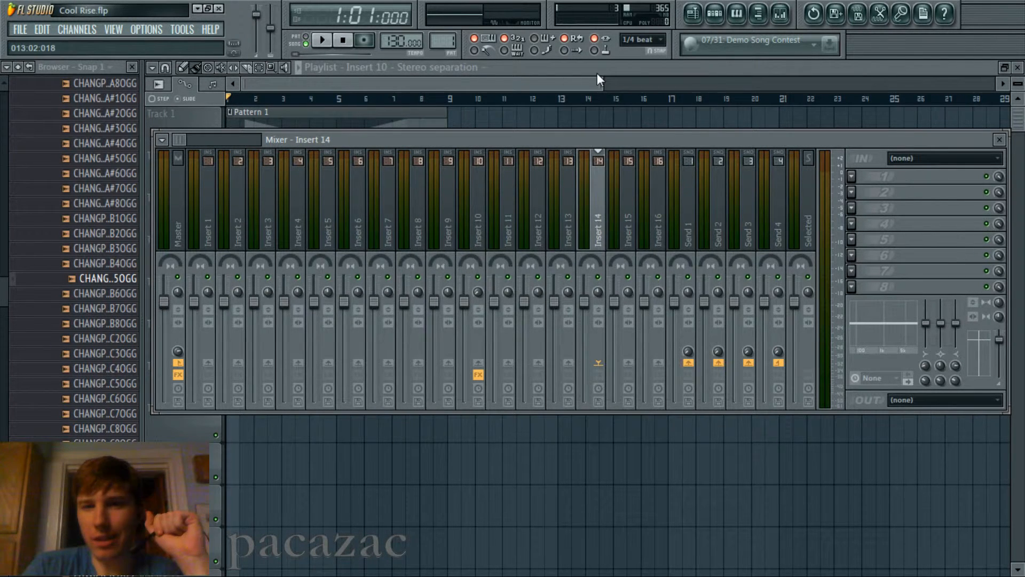
click(479, 212)
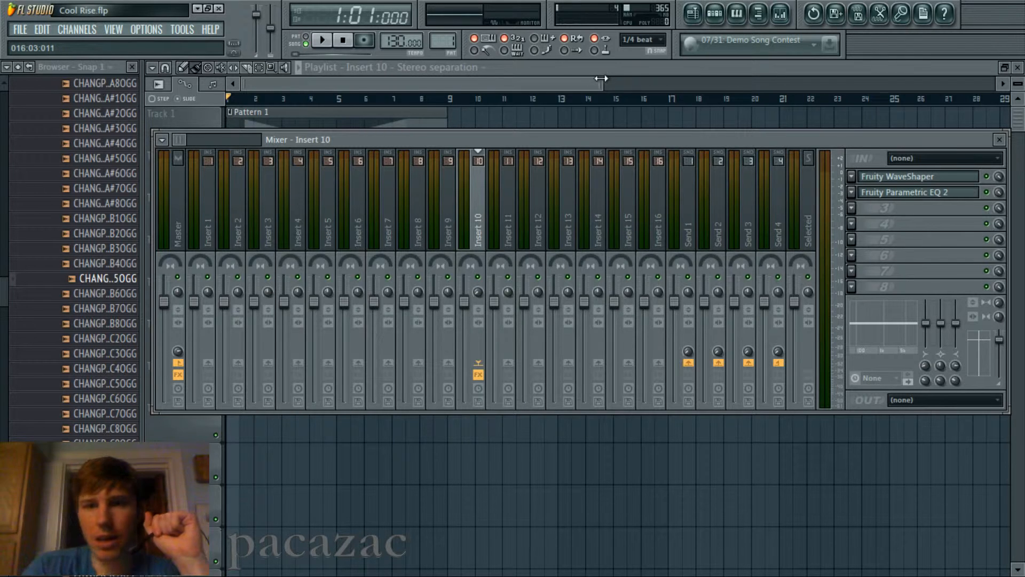
Raise the project tempo to 470 BPM with the playlist in view
mouse_move(601, 79)
mouse_down()
mouse_move(511, 80)
mouse_move(886, 59)
mouse_move(612, 62)
mouse_up()
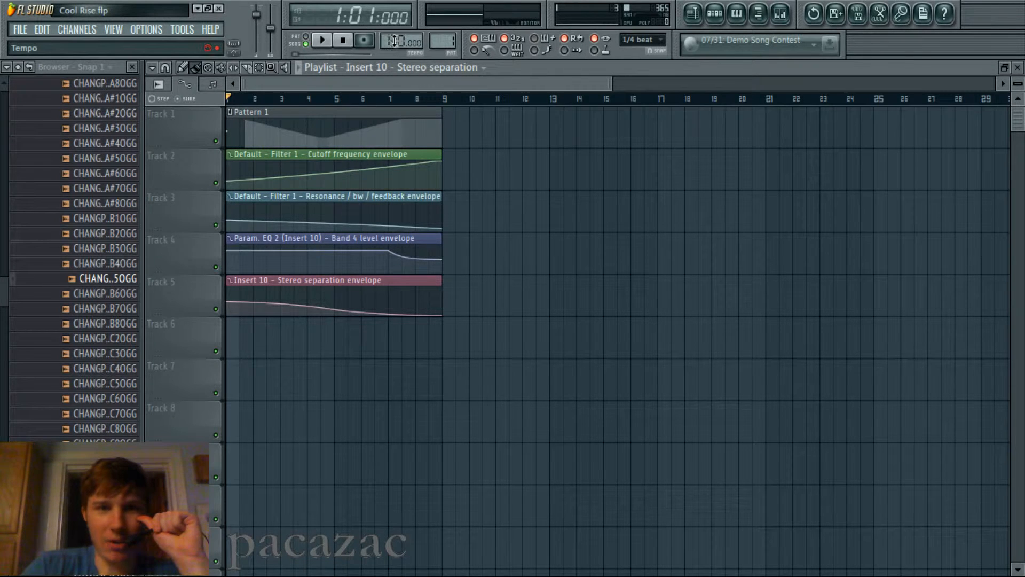
drag(394, 41, 393, 6)
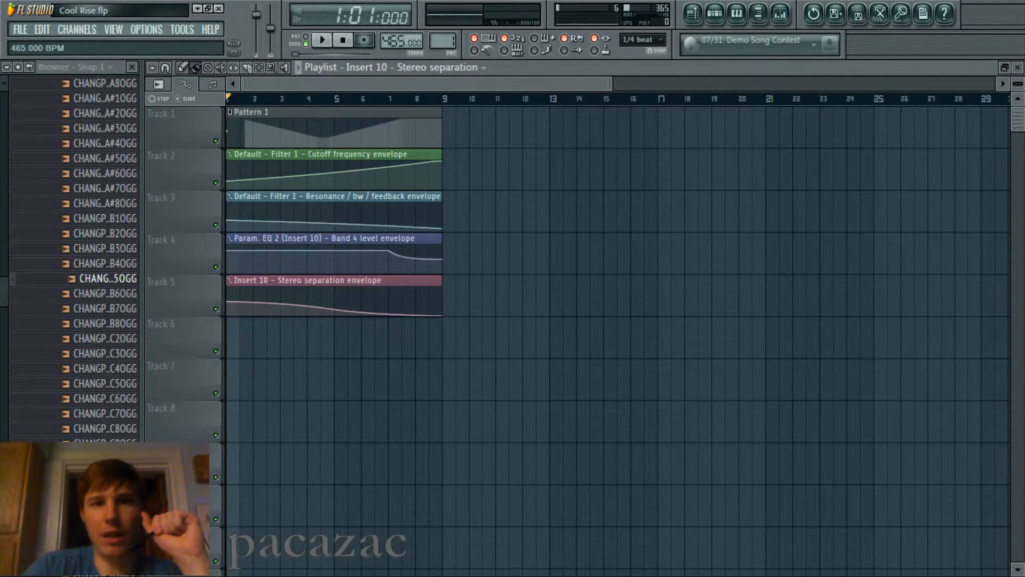
drag(393, 42, 393, 40)
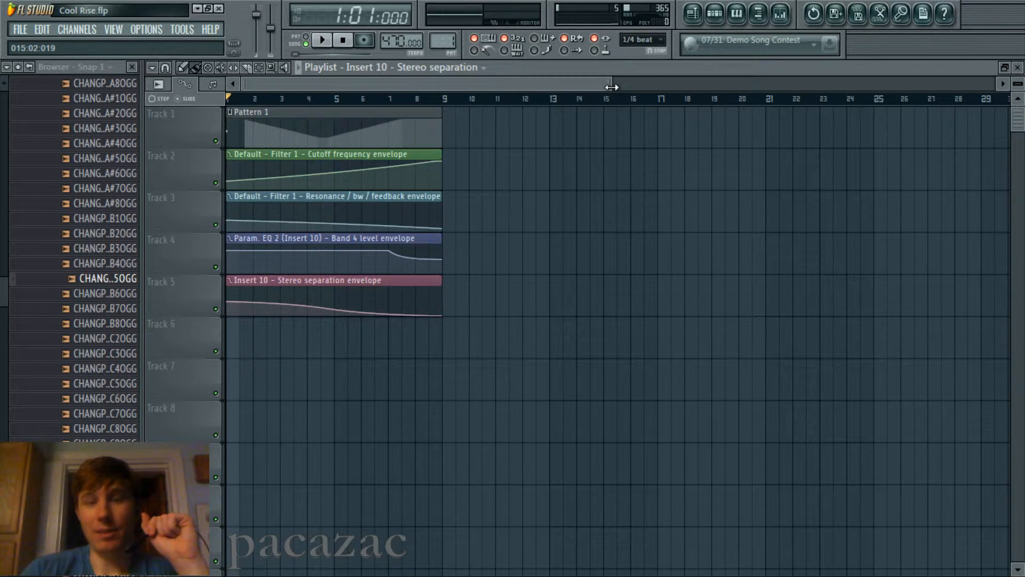
mouse_move(611, 87)
mouse_down()
mouse_move(643, 82)
mouse_move(614, 87)
mouse_up()
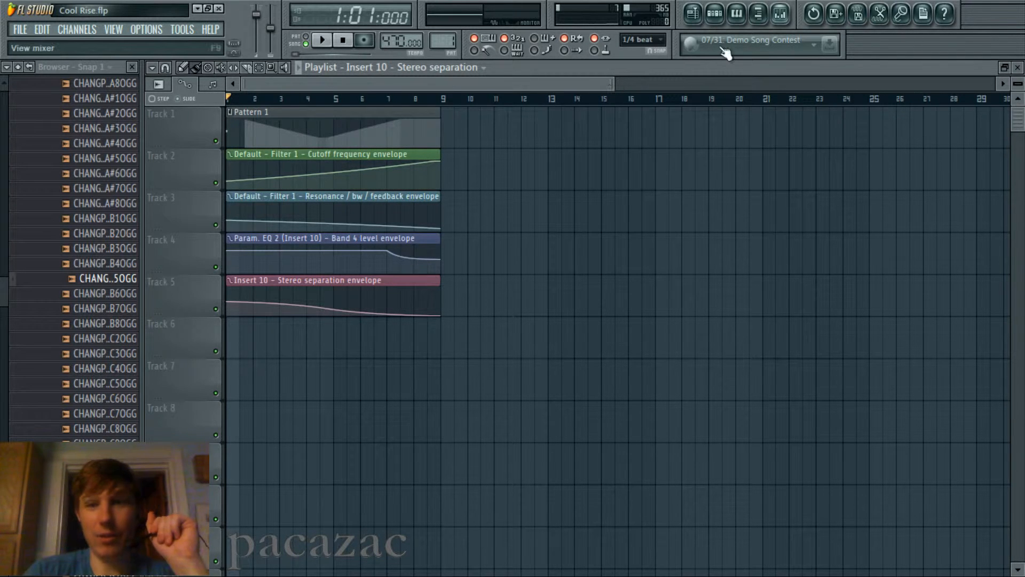
Nudge band 4 slightly lower in Insert 10's parametric EQ, and play the riser at the faster tempo before stopping it
click(789, 17)
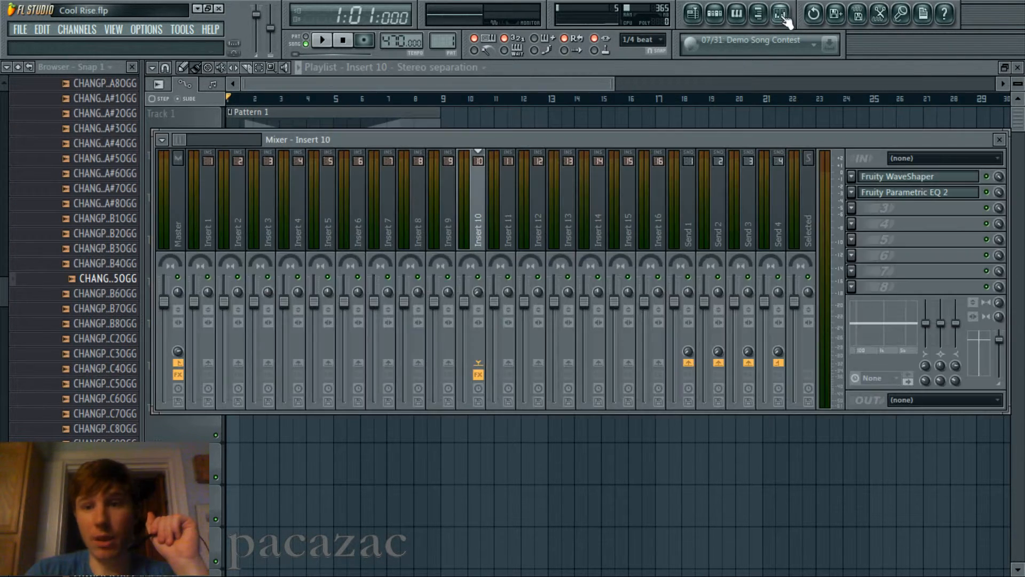
click(946, 195)
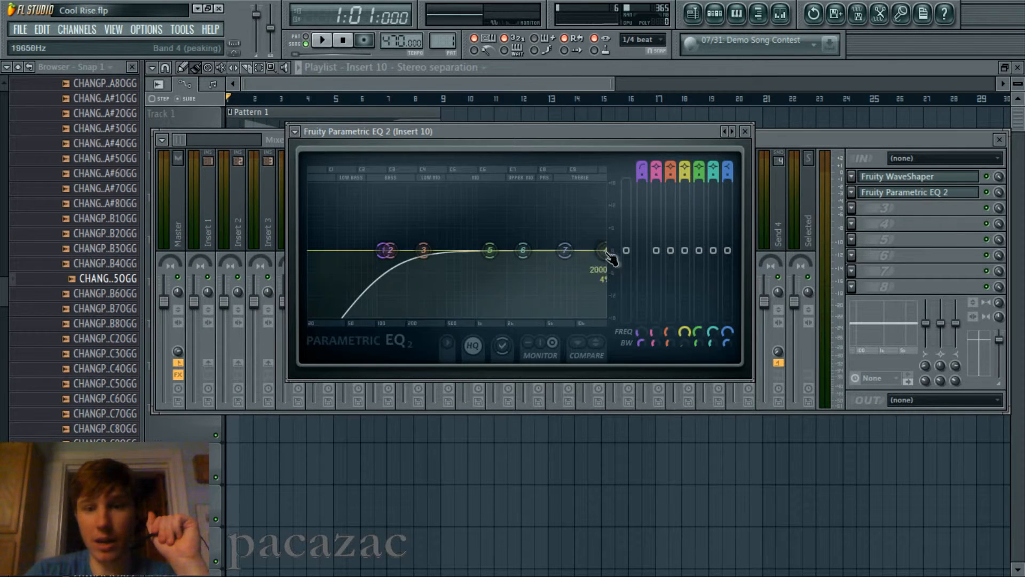
mouse_move(605, 249)
mouse_down()
mouse_move(591, 214)
mouse_move(542, 194)
mouse_move(458, 198)
mouse_move(595, 238)
mouse_move(601, 250)
mouse_up()
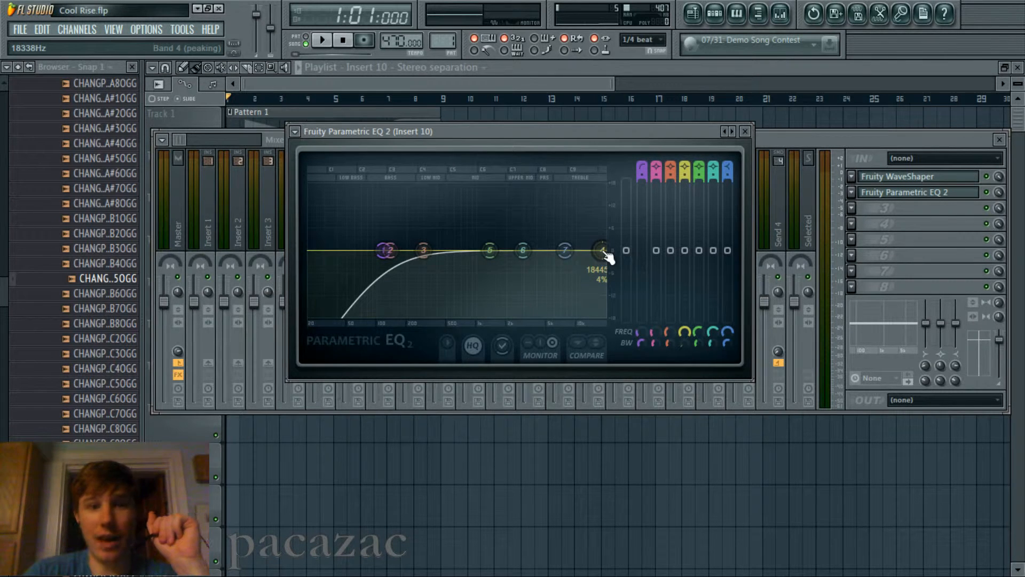
click(331, 46)
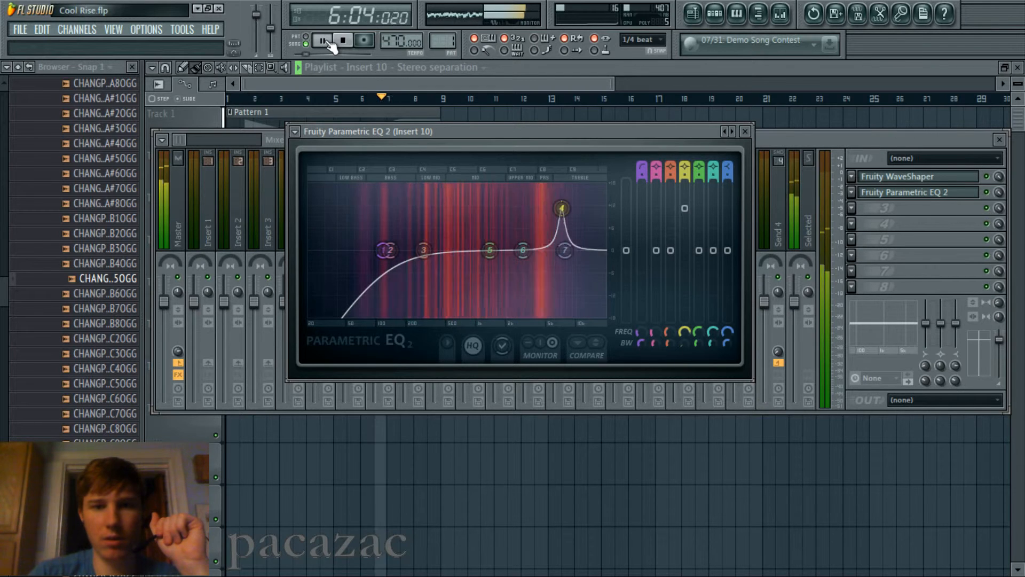
key(space)
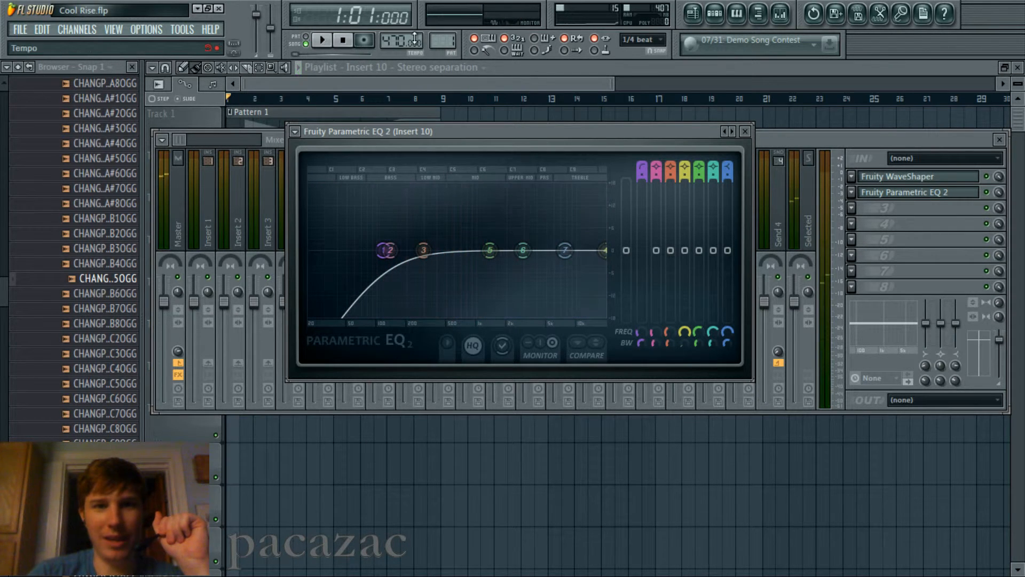
Lower the project tempo to 450 BPM and audition the riser before bringing the playlist back to the front
drag(413, 39, 412, 57)
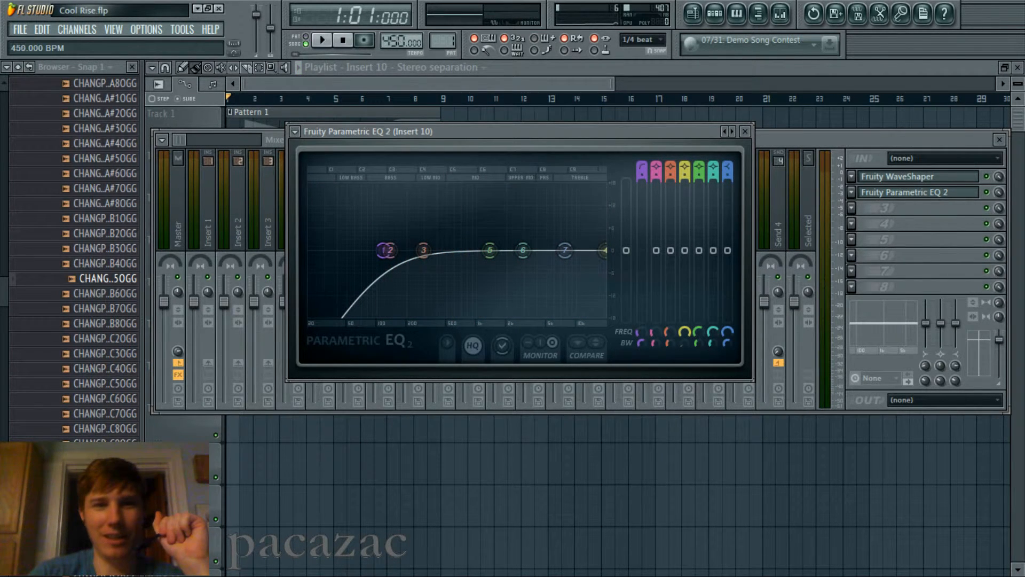
click(331, 40)
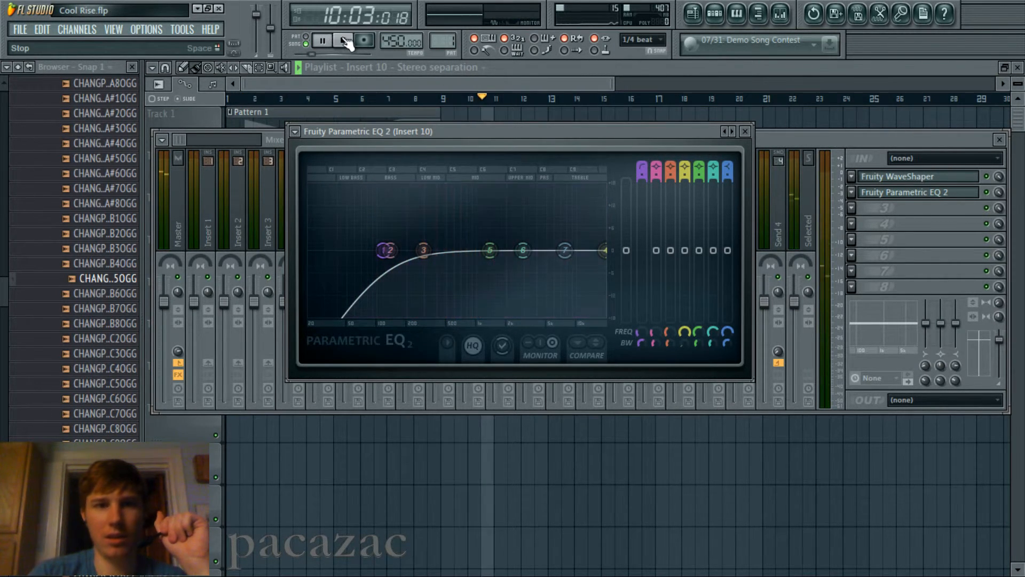
click(346, 41)
click(443, 89)
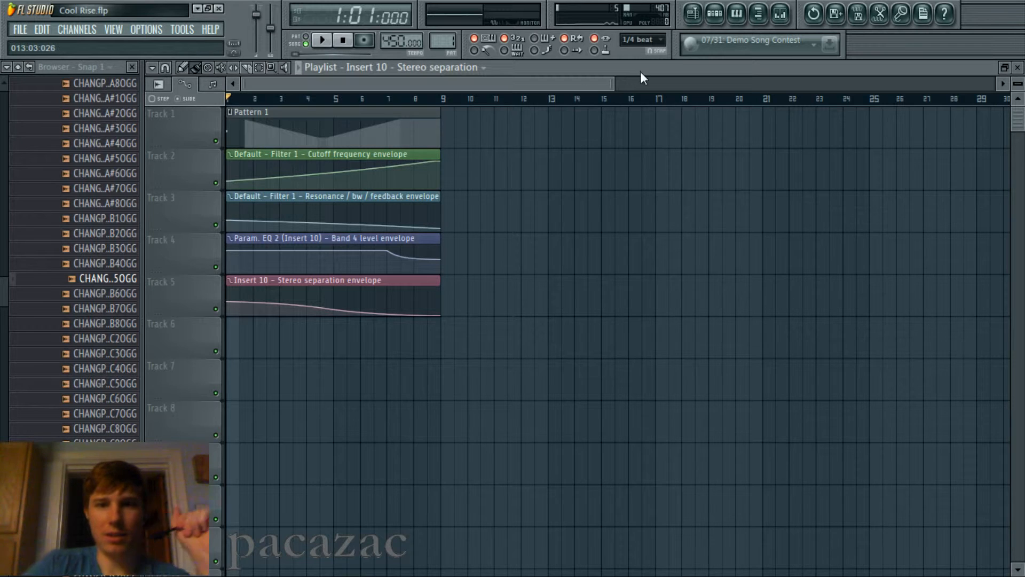
drag(614, 83, 522, 76)
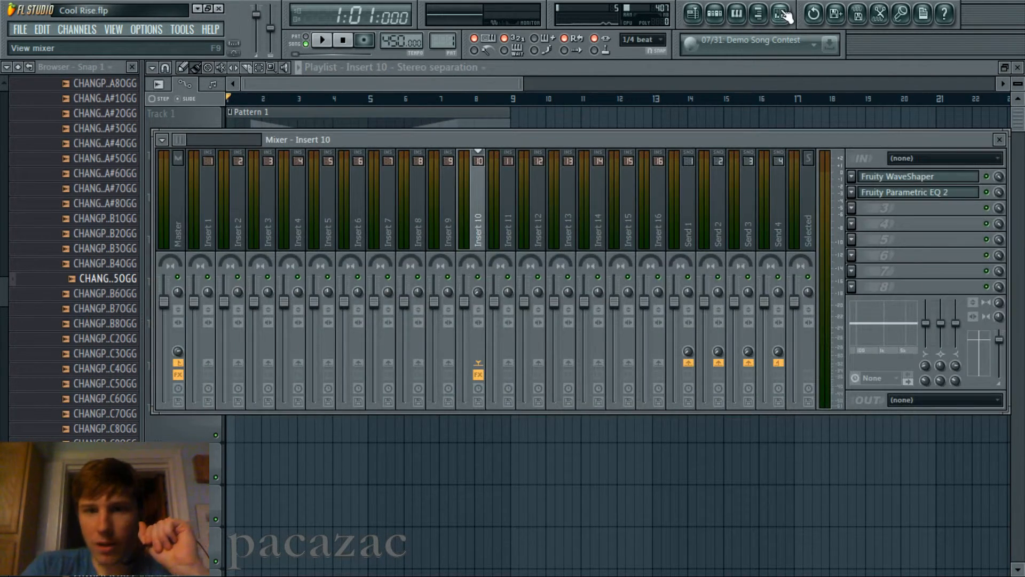
click(781, 15)
click(780, 15)
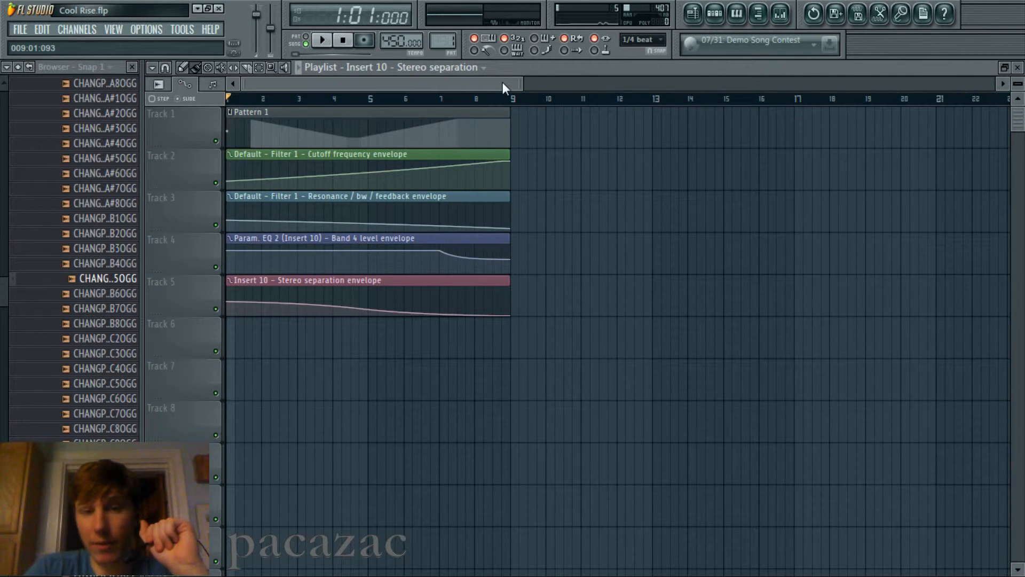
drag(521, 82, 699, 80)
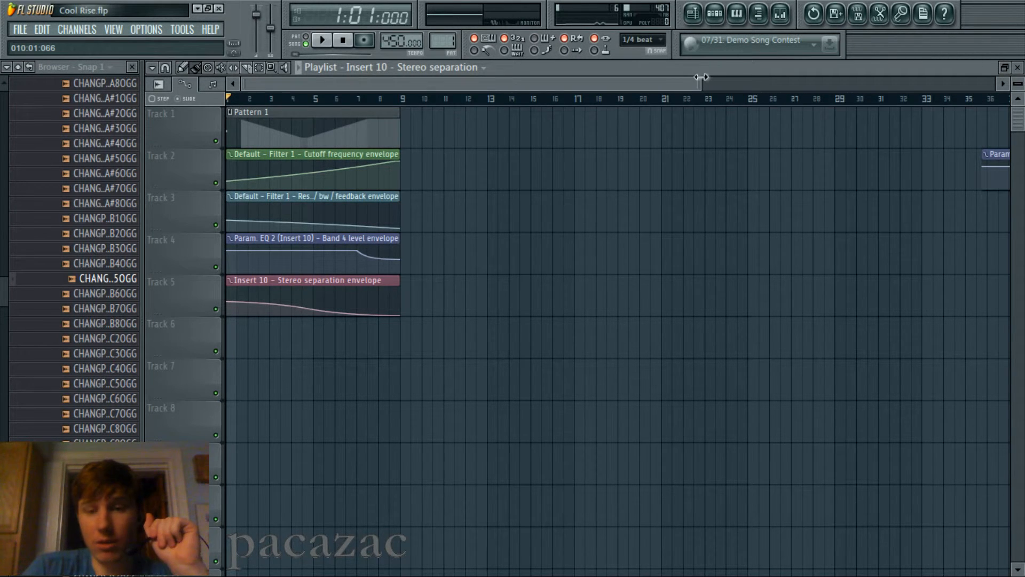
drag(700, 81, 655, 249)
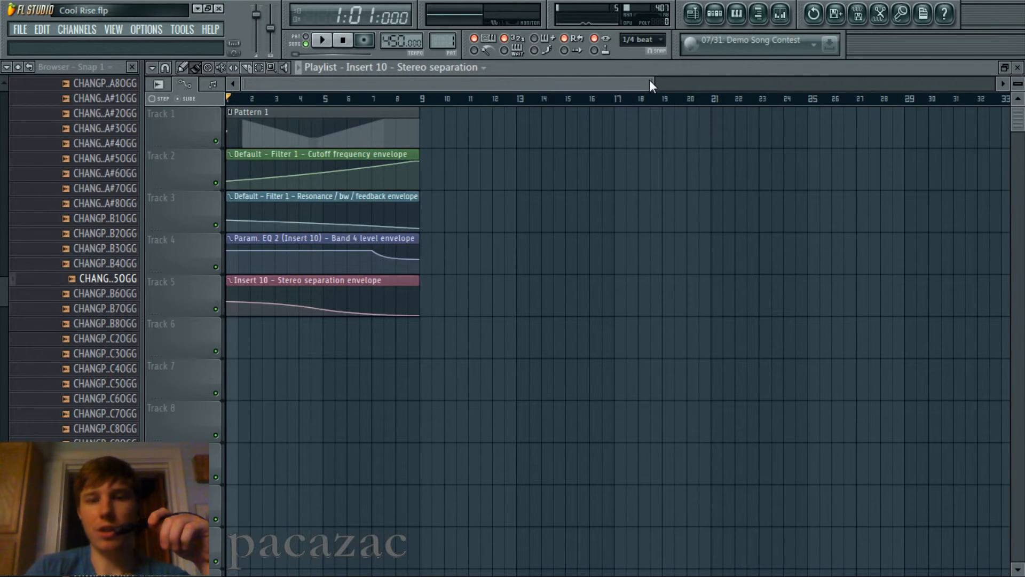
drag(650, 83, 635, 102)
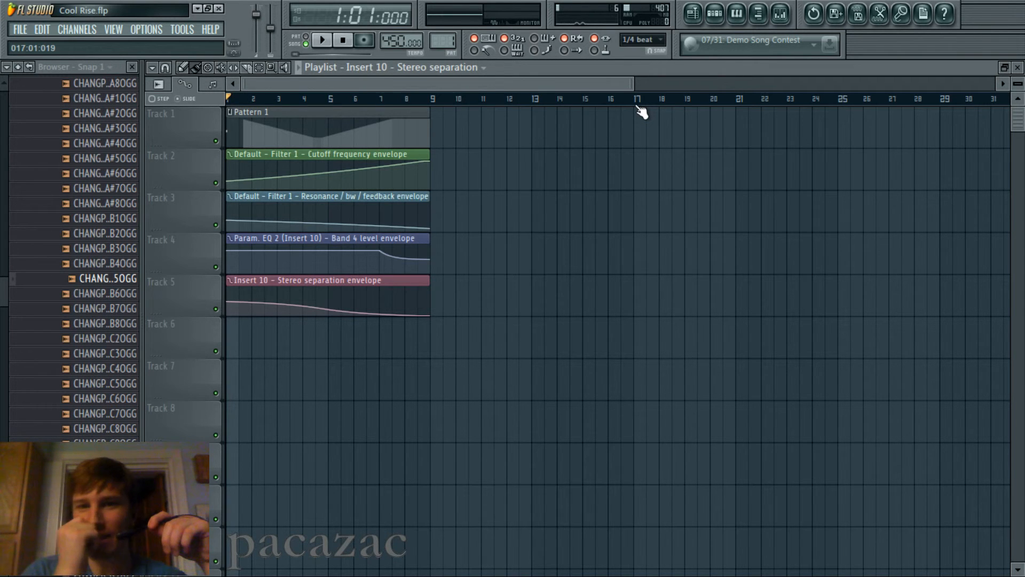
drag(635, 84, 665, 83)
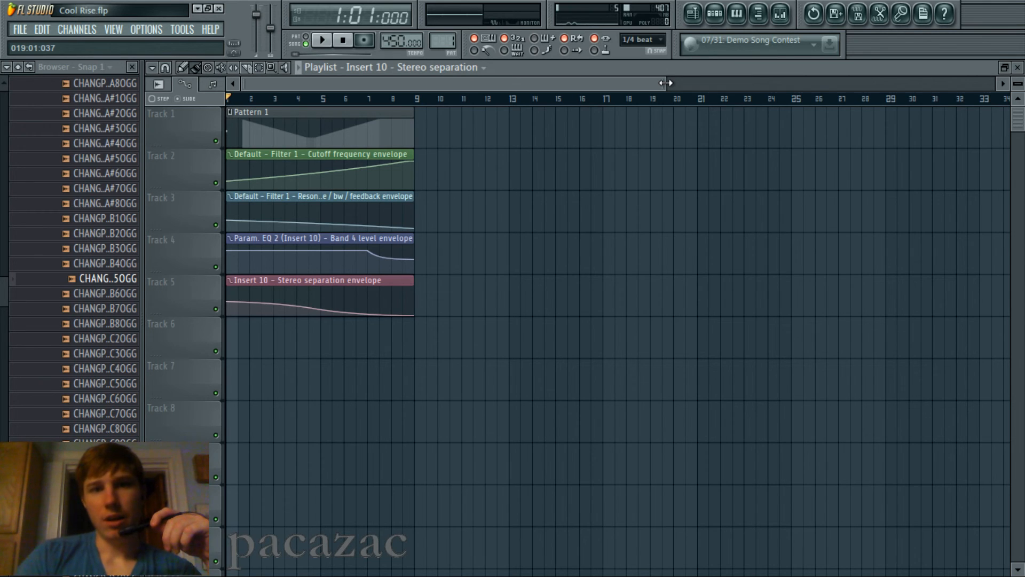
drag(666, 83, 656, 80)
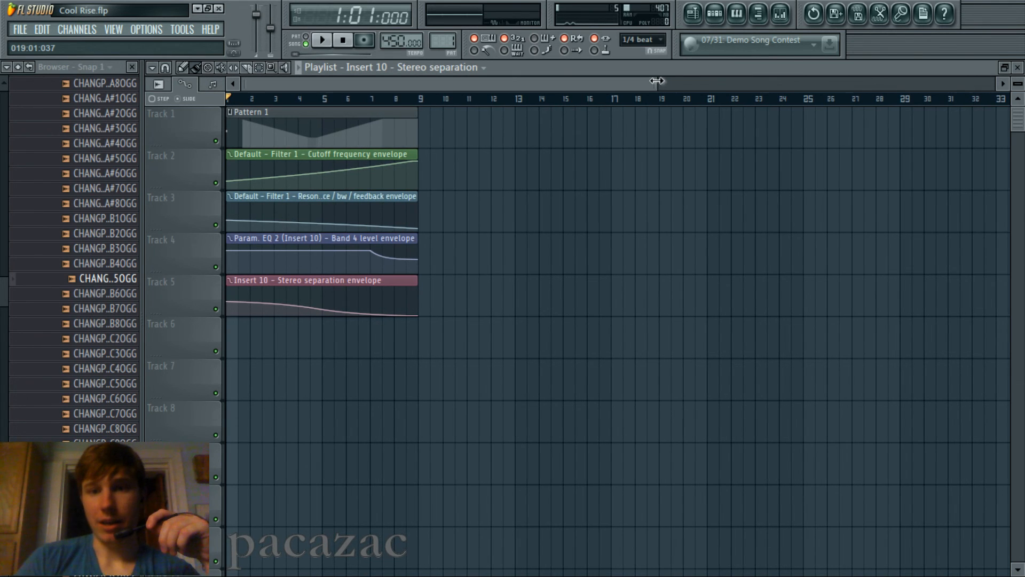